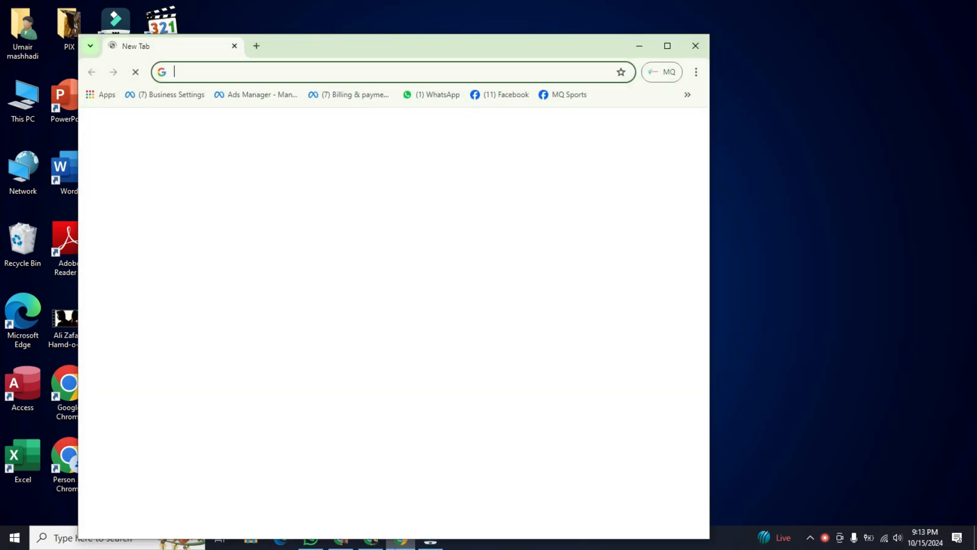
Step: Search Google for "Leonardo ai" and open the official Leonardo AI image generator website from the results
{"action": "left_click", "coordinate": [666, 43]}
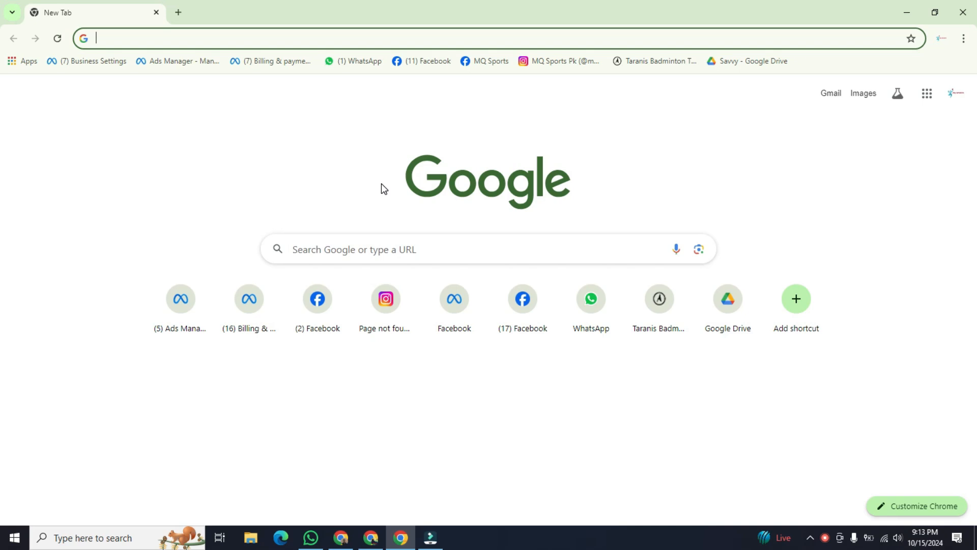
{"action": "key", "text": "super+v"}
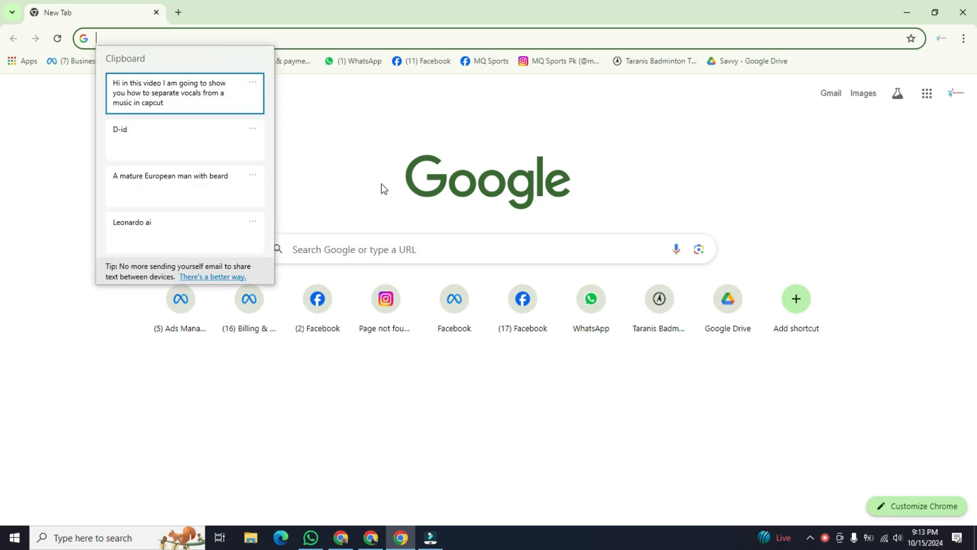
{"action": "left_click", "coordinate": [198, 222]}
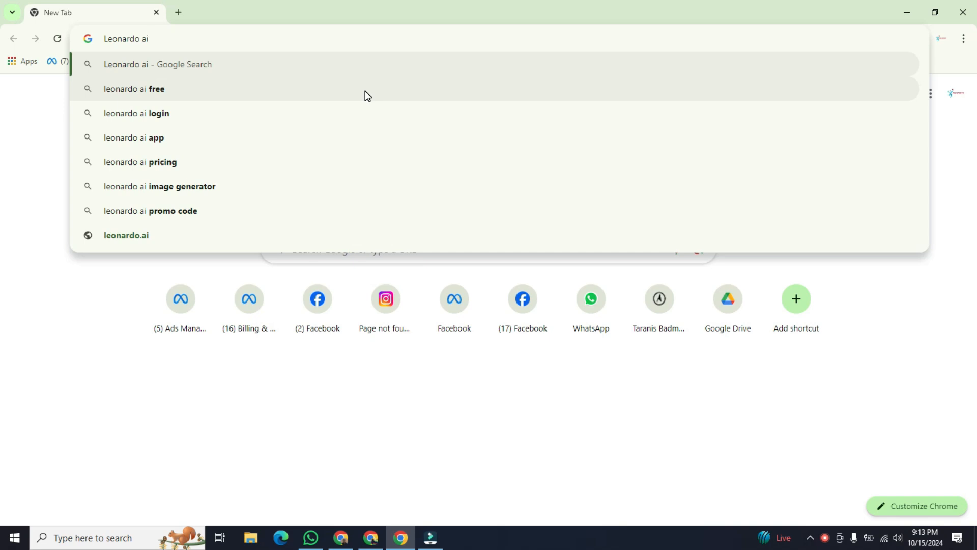
{"action": "key", "text": "Return"}
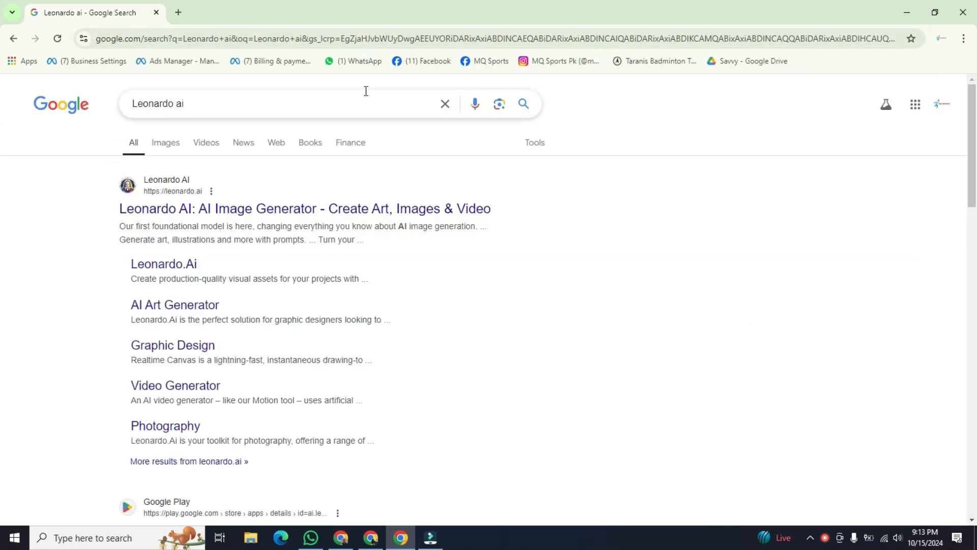
{"action": "left_click", "coordinate": [213, 207]}
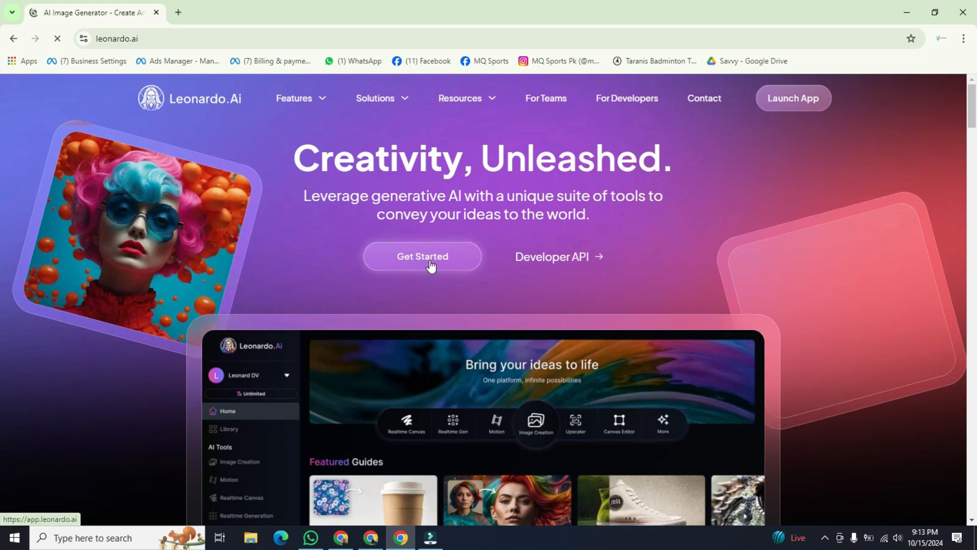
Step: Start using Leonardo.Ai by signing in with the existing Google account and approving the sign-in
{"action": "left_click", "coordinate": [430, 262]}
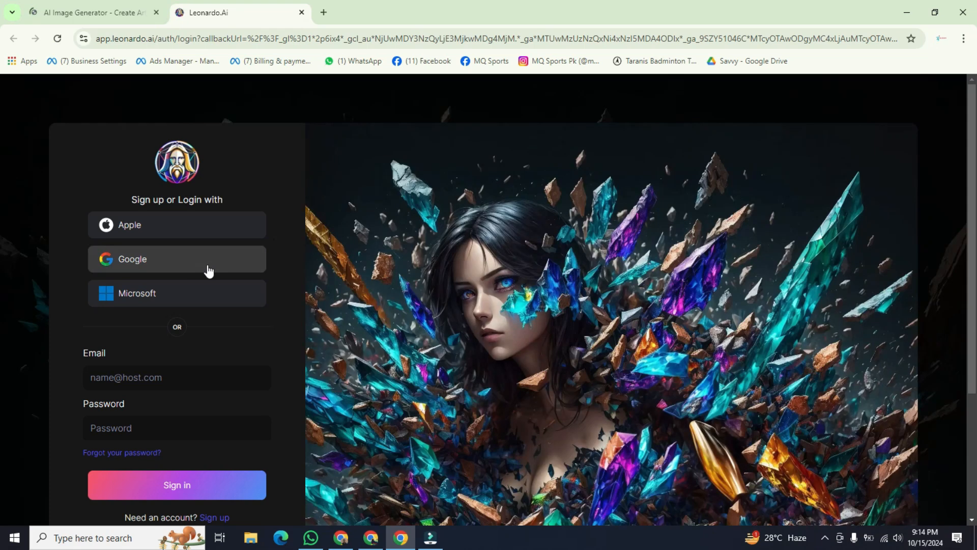
{"action": "left_click", "coordinate": [156, 262]}
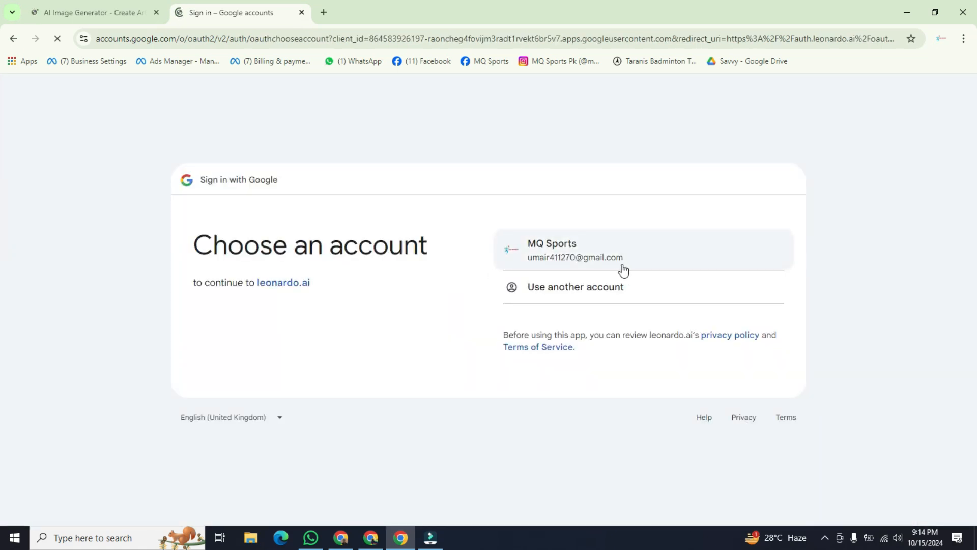
{"action": "left_click", "coordinate": [637, 252]}
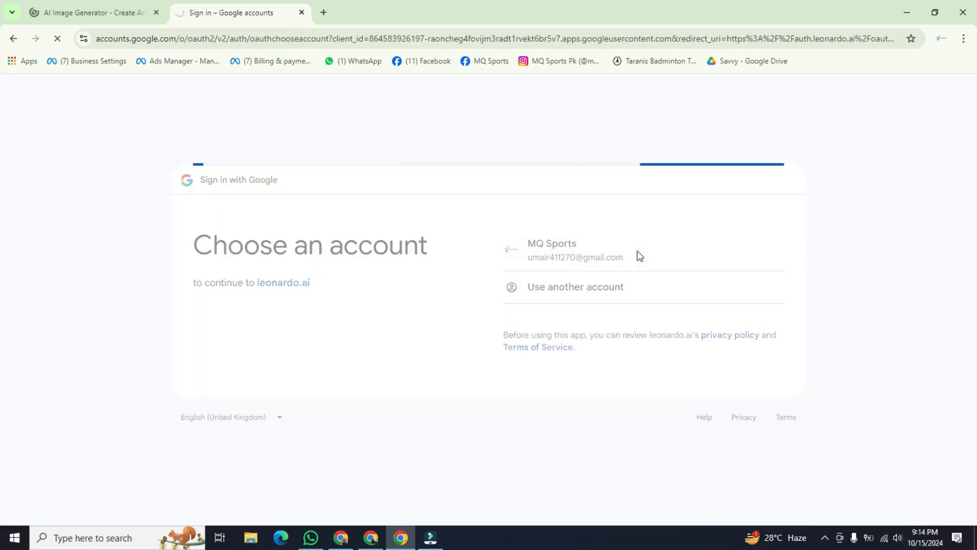
{"action": "left_click", "coordinate": [692, 363]}
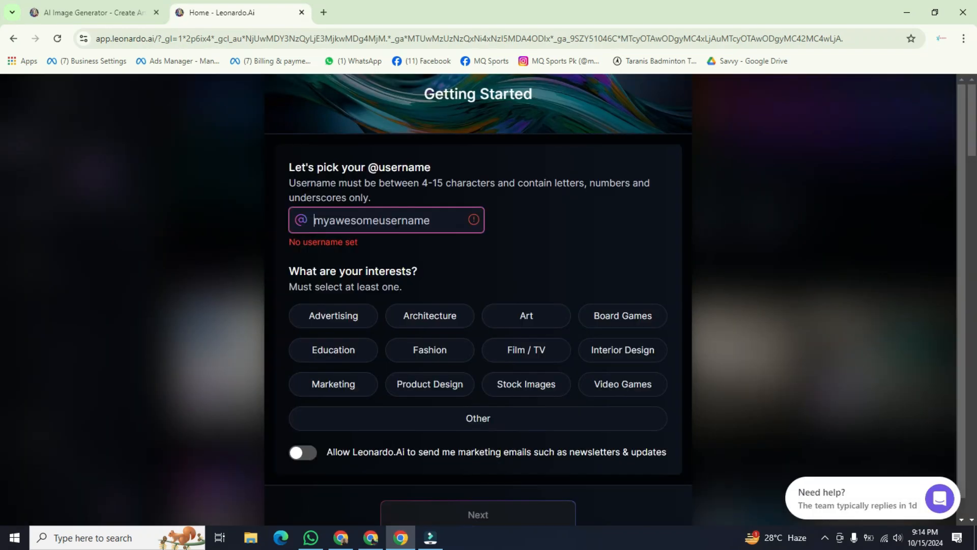
Step: Set the profile username to 123nmbcvx, choose Stock Images as the interest, and continue to the role questions
{"action": "type", "text": "123"}
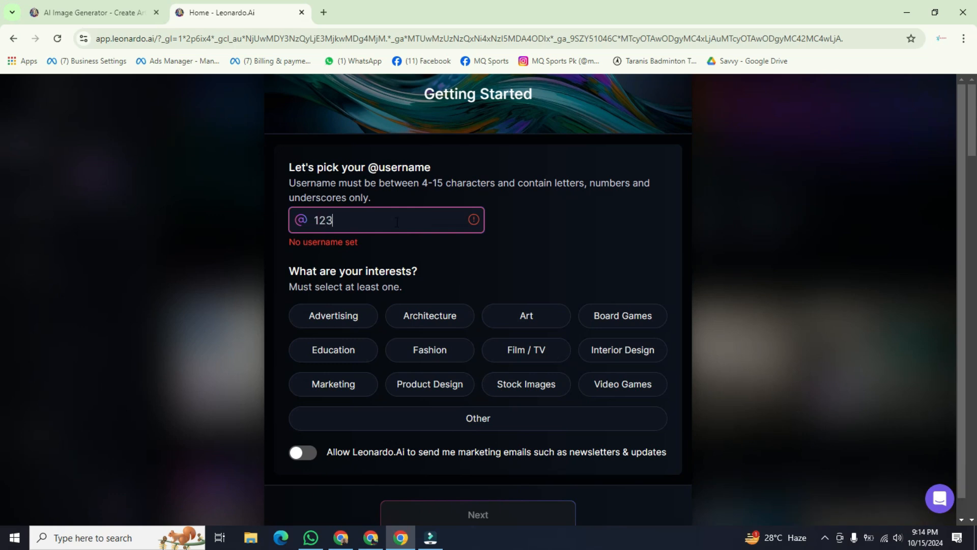
{"action": "type", "text": "nmbcvx"}
{"action": "key", "text": "Return"}
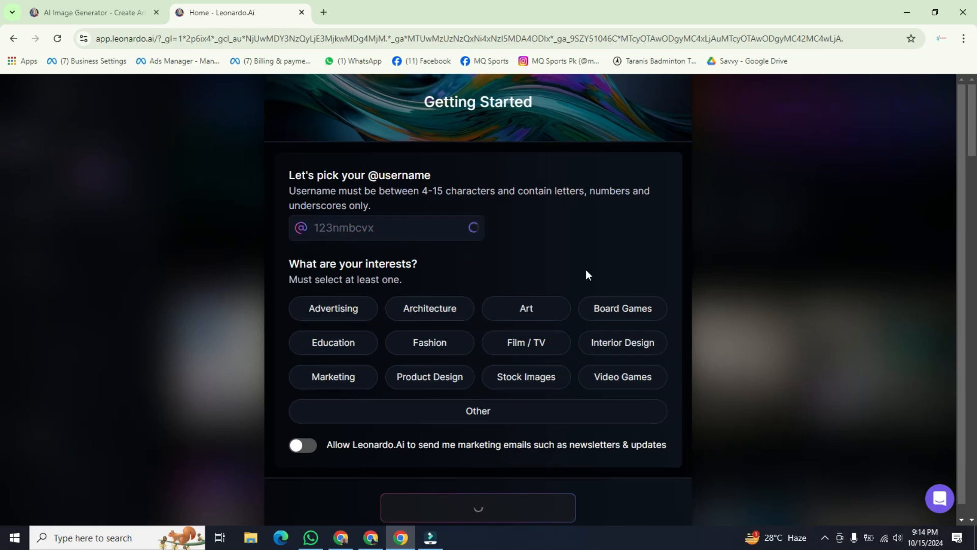
{"action": "scroll", "coordinate": [585, 270], "scroll_direction": "down", "scroll_amount": 1}
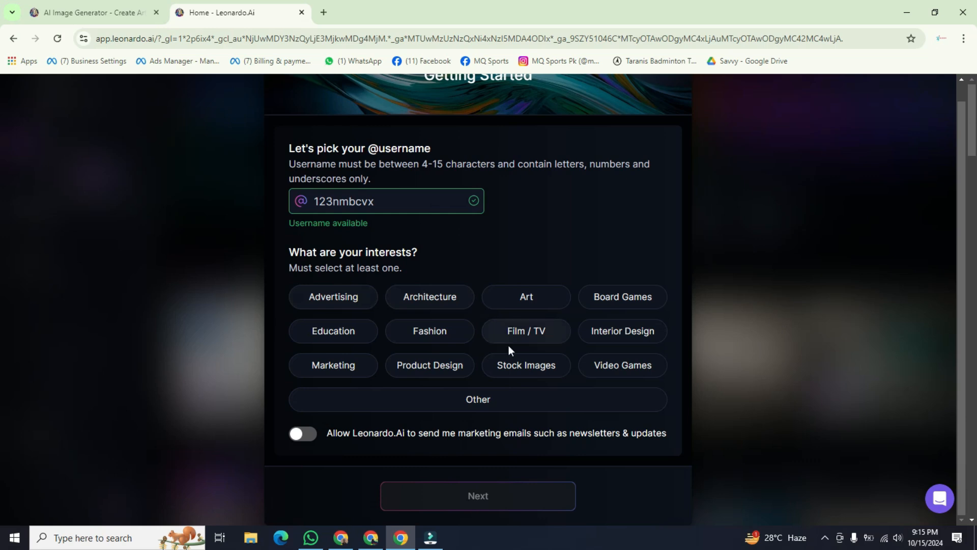
{"action": "left_click", "coordinate": [514, 366]}
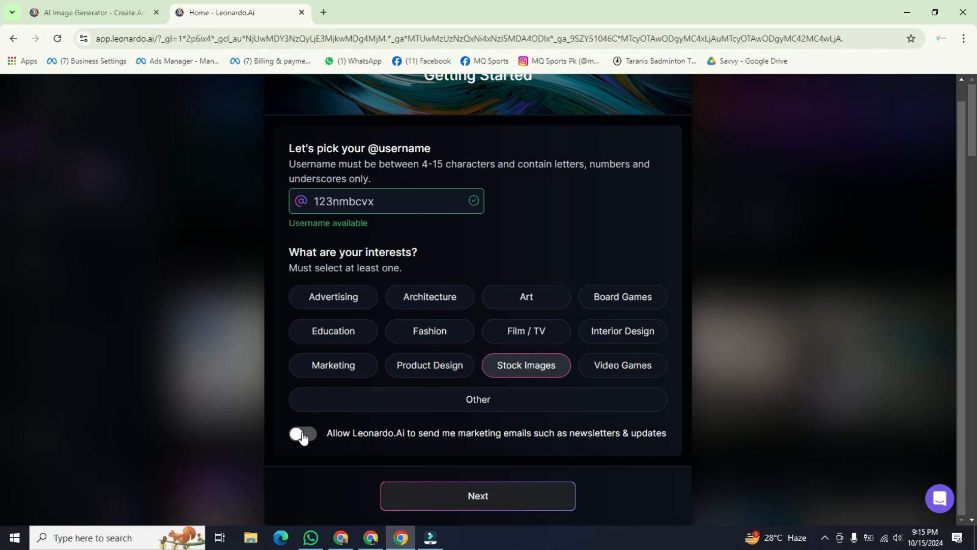
{"action": "left_click", "coordinate": [472, 498]}
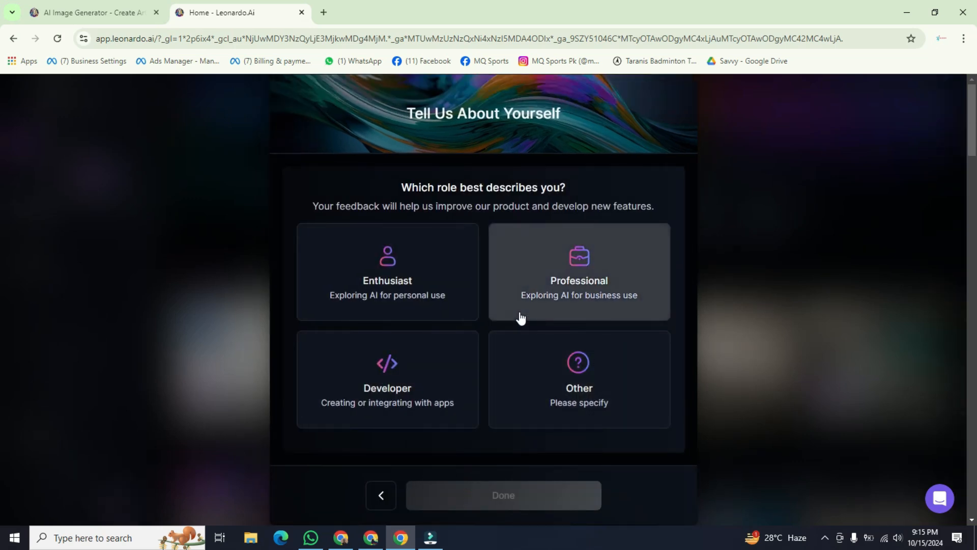
Step: Choose Enthusiast as the role, finish the account setup, and accept the Terms of Service
{"action": "left_click", "coordinate": [575, 379]}
{"action": "left_click", "coordinate": [368, 243]}
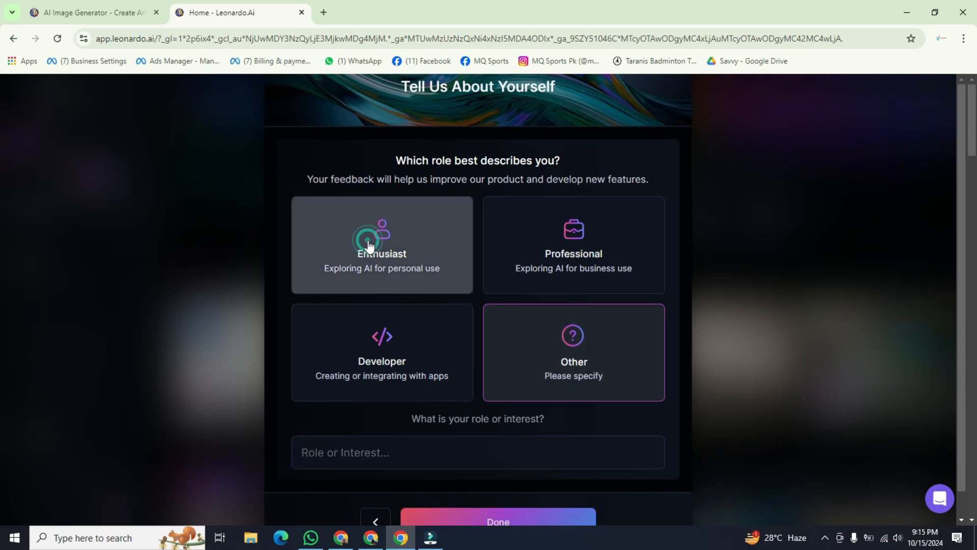
{"action": "left_click", "coordinate": [478, 496]}
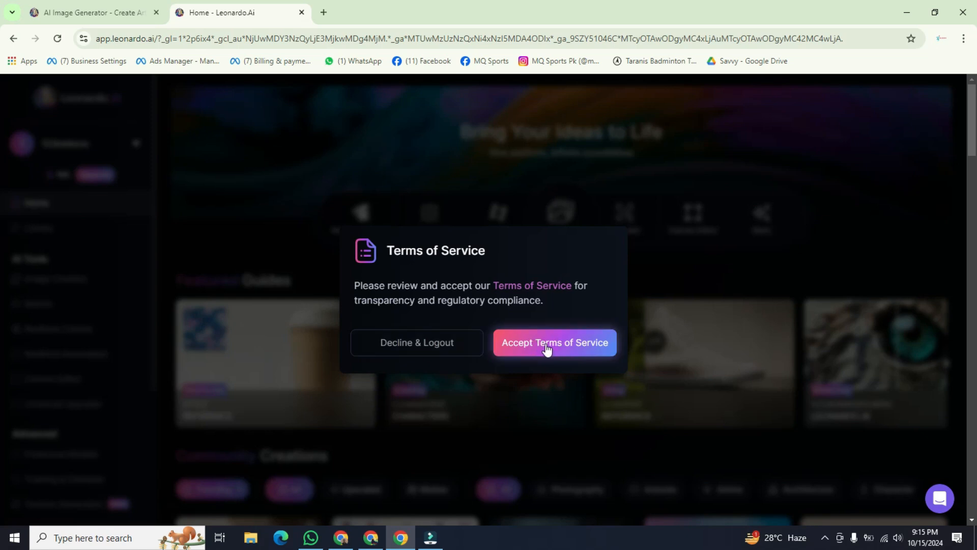
{"action": "left_click", "coordinate": [567, 348]}
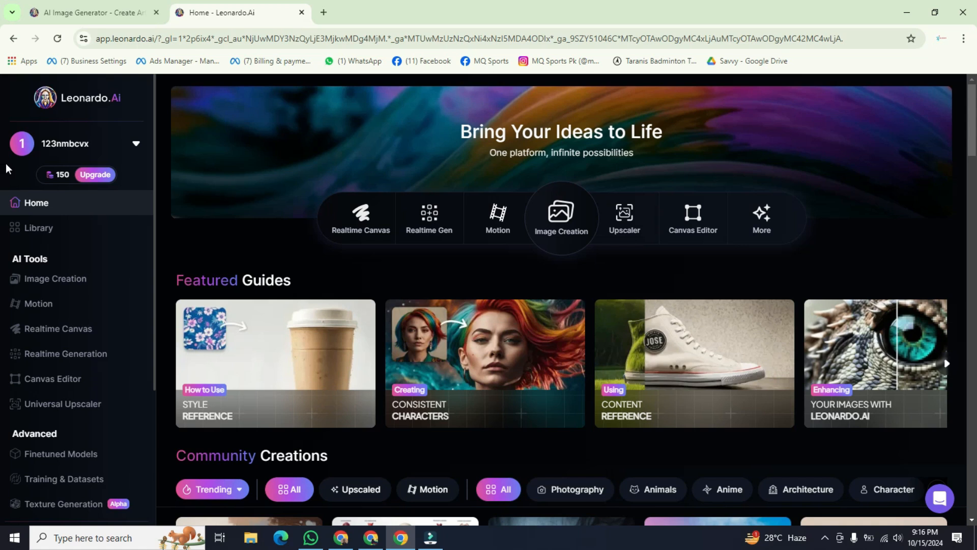
Step: Open the Image Creation tool and close its introductory tour
{"action": "mouse_move", "coordinate": [61, 178]}
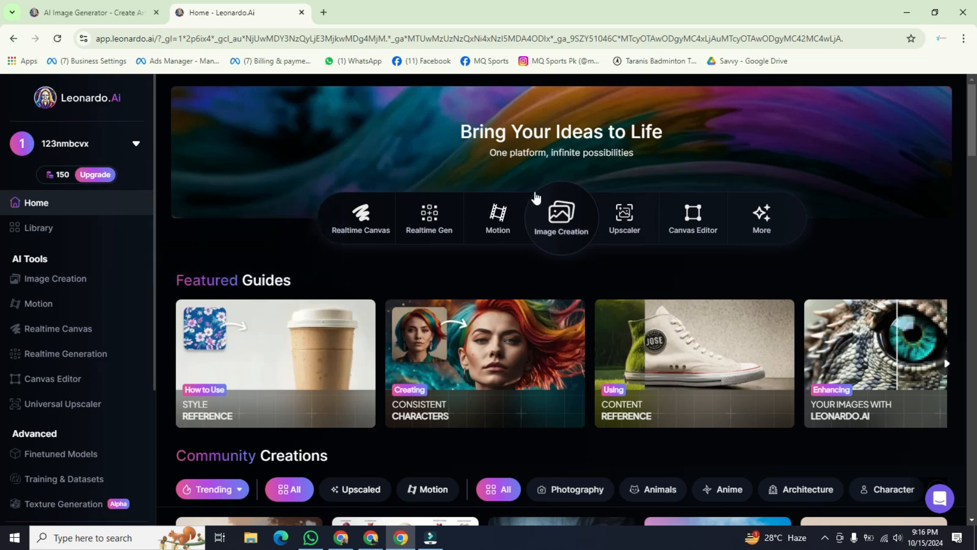
{"action": "left_click", "coordinate": [563, 235]}
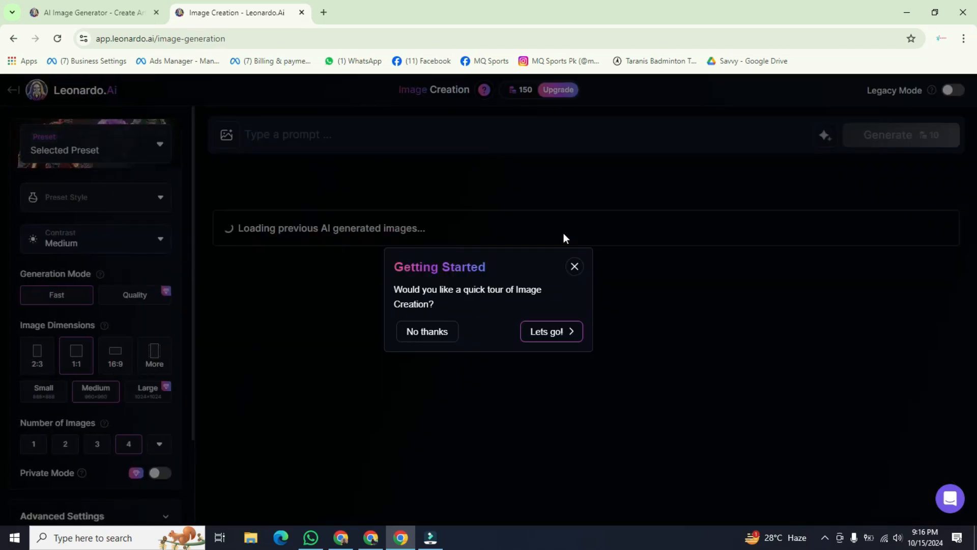
{"action": "left_click", "coordinate": [560, 335]}
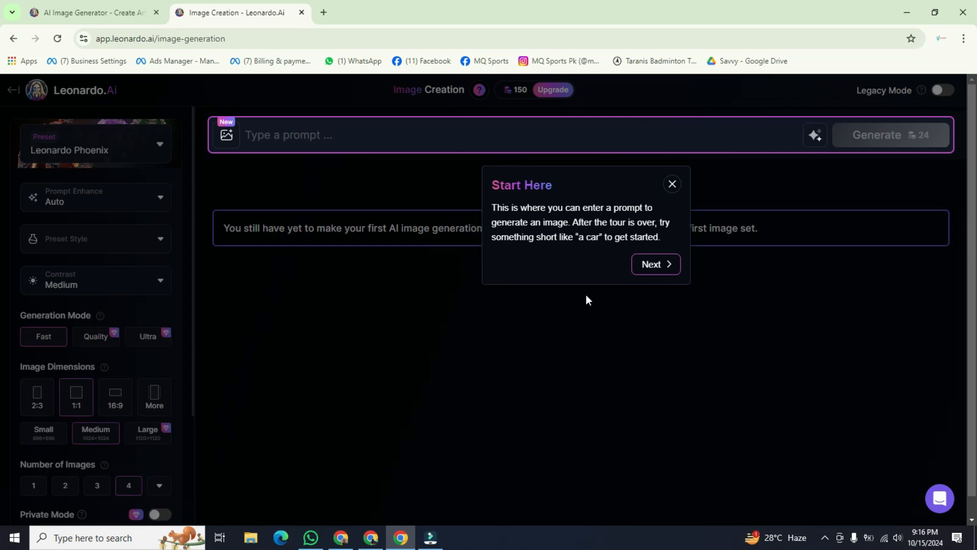
{"action": "left_click", "coordinate": [672, 184]}
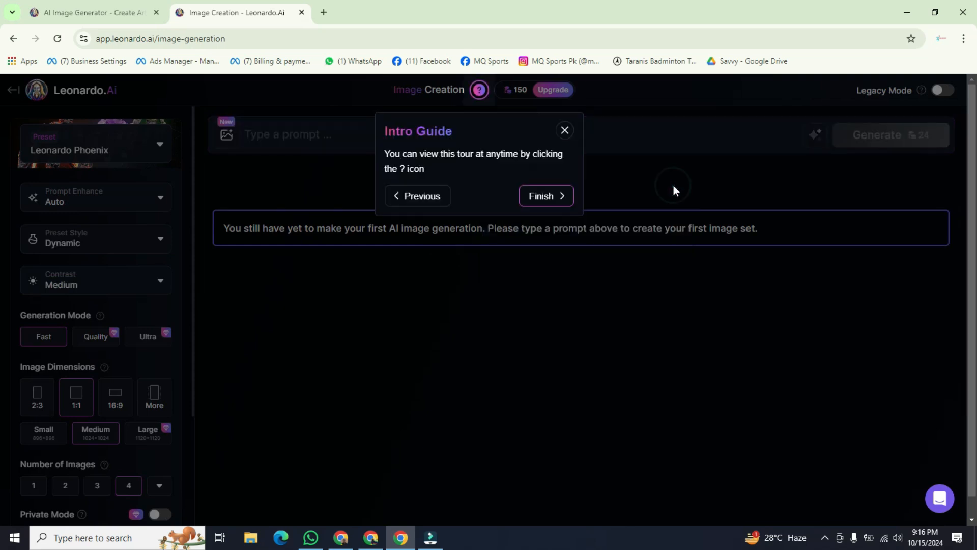
{"action": "left_click", "coordinate": [565, 134]}
Step: Generate four images from the prompt "A mature European man with beard" and dismiss the feature tips that cover the results
{"action": "left_click", "coordinate": [370, 131]}
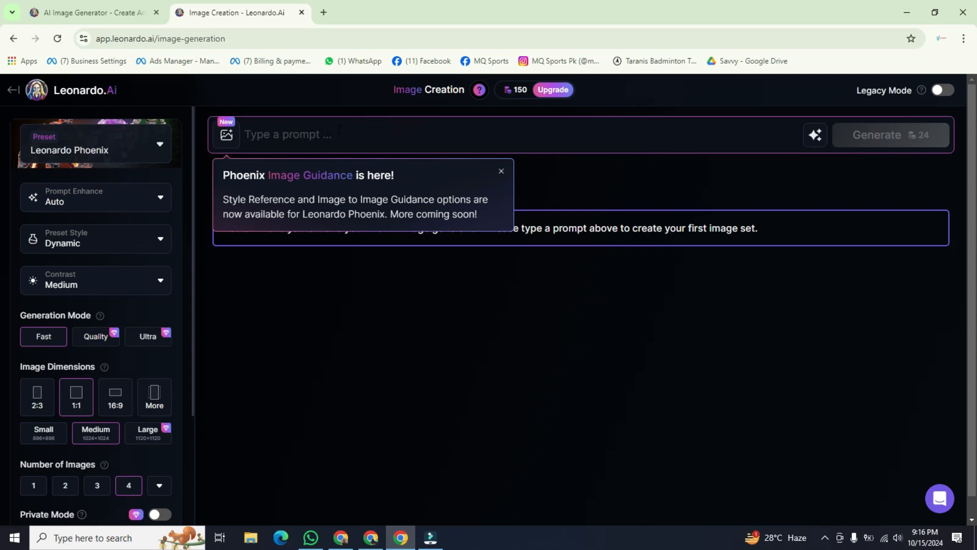
{"action": "key", "text": "super+v"}
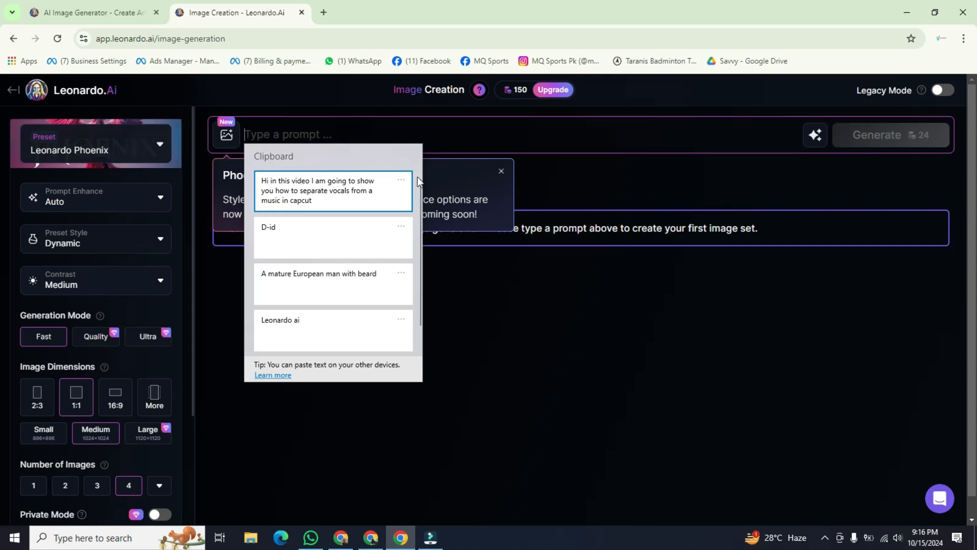
{"action": "left_click_drag", "start_coordinate": [419, 185], "coordinate": [420, 197]}
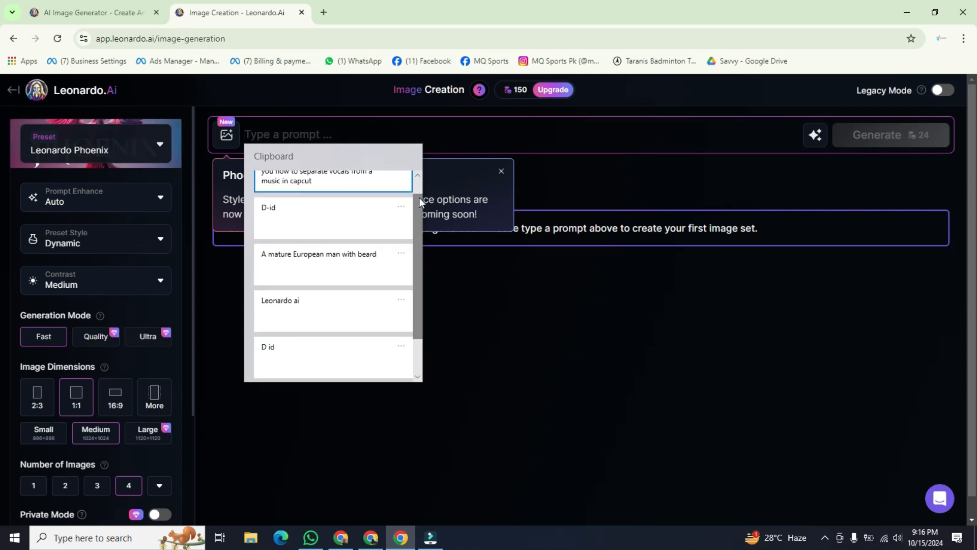
{"action": "left_click", "coordinate": [277, 266]}
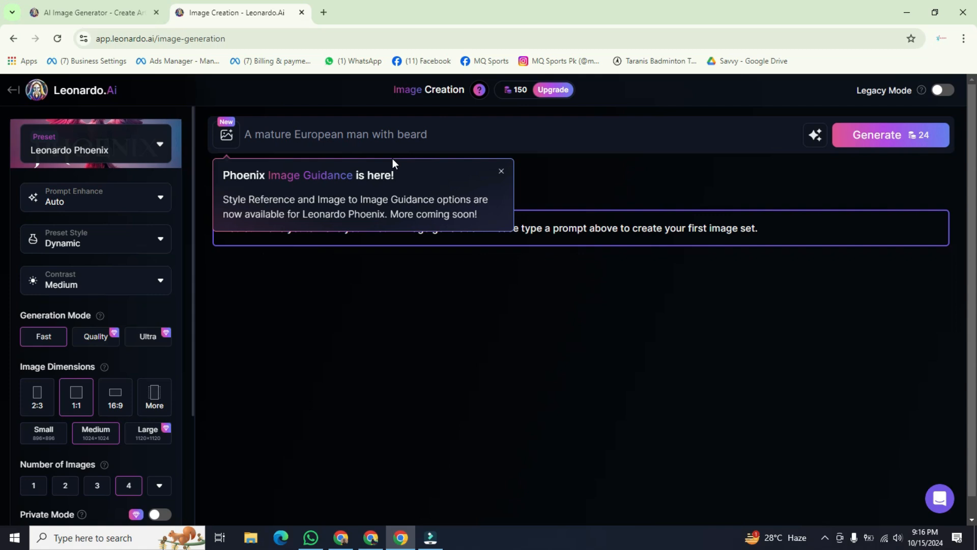
{"action": "left_click", "coordinate": [892, 139]}
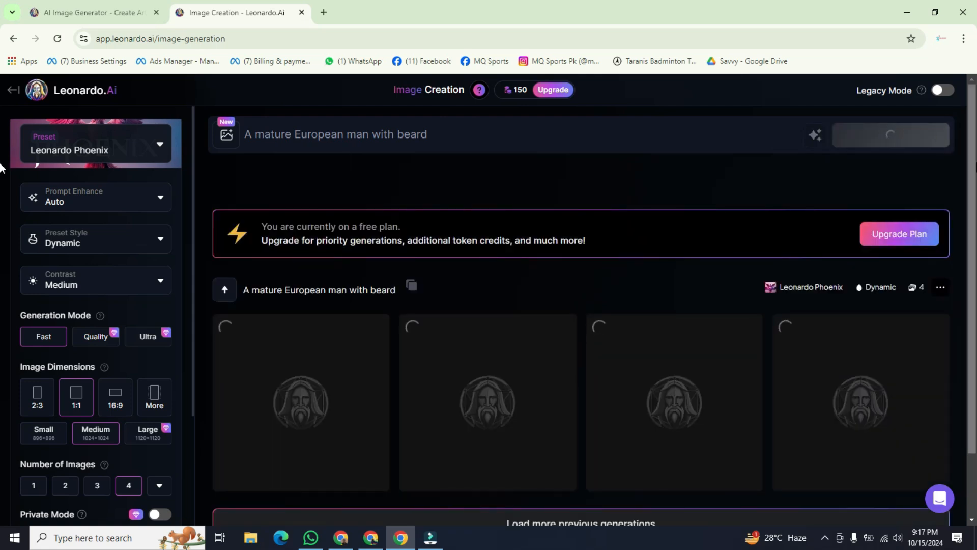
{"action": "left_click_drag", "start_coordinate": [973, 166], "coordinate": [974, 253]}
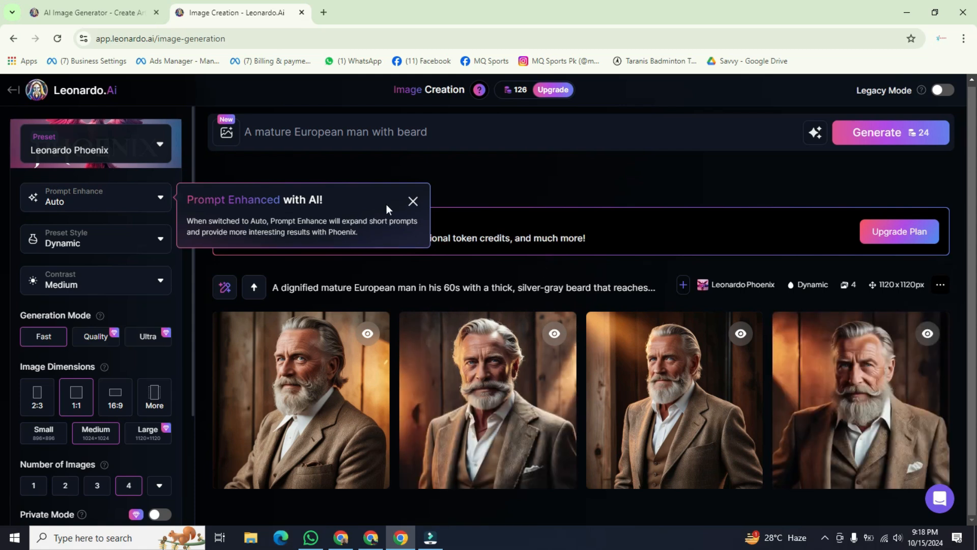
{"action": "left_click", "coordinate": [413, 201]}
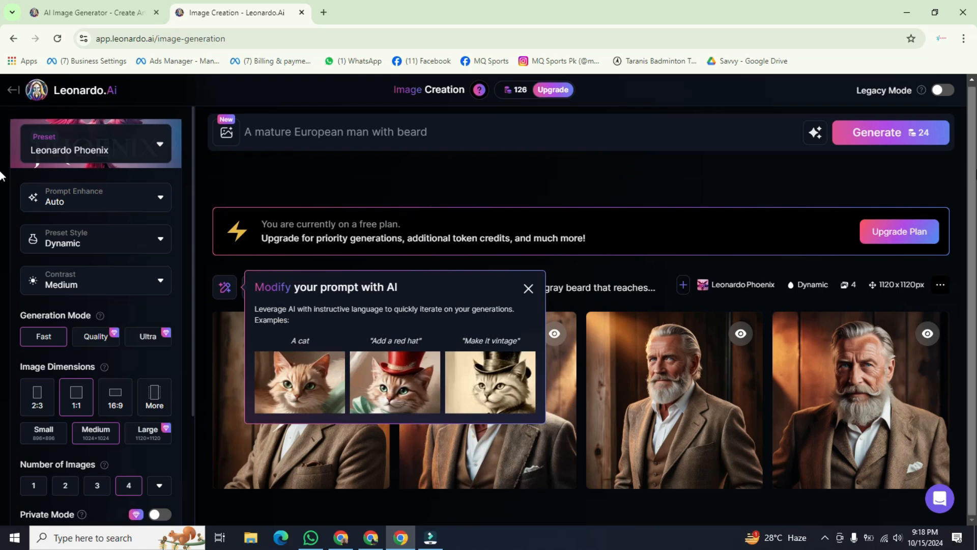
{"action": "left_click", "coordinate": [528, 288]}
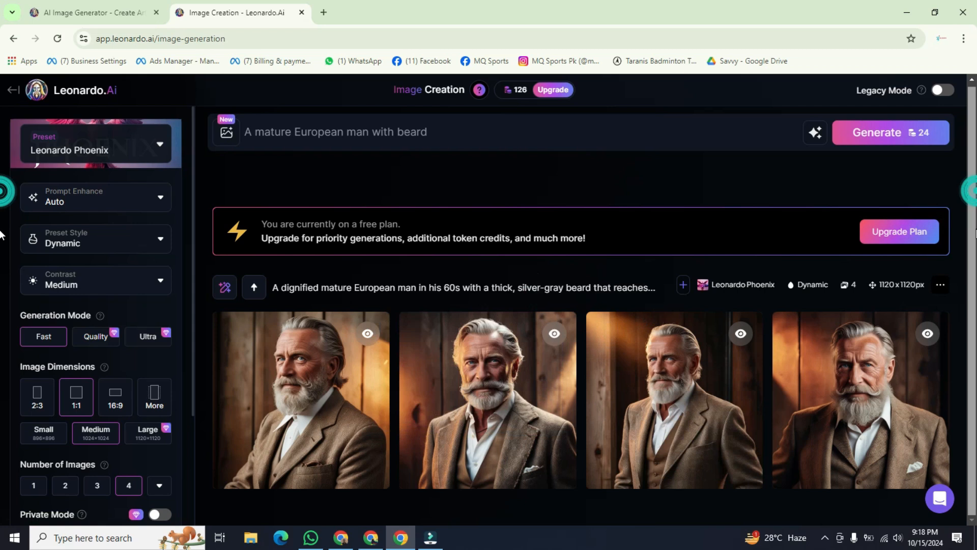
Step: Preview the first generated portrait, close it, and download the second portrait from its enlarged view
{"action": "left_click", "coordinate": [306, 411]}
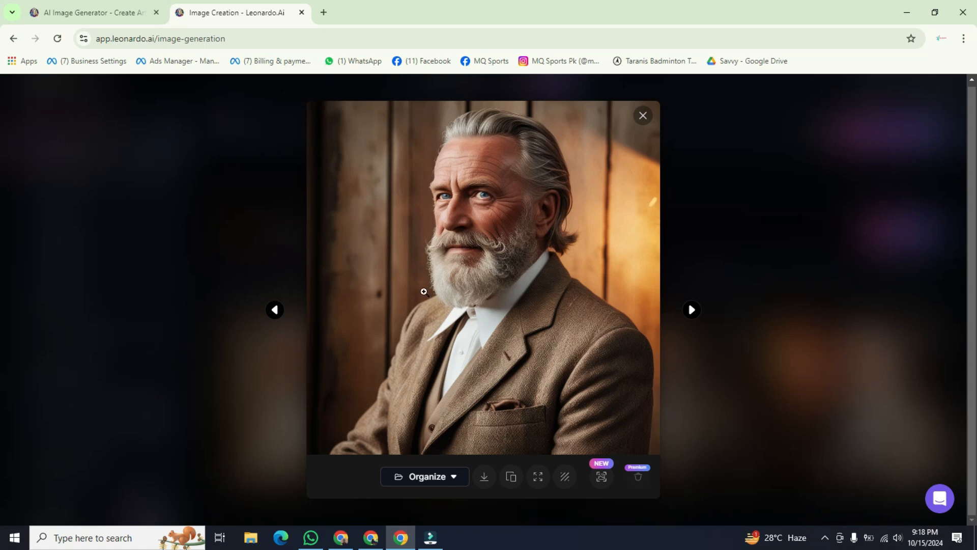
{"action": "left_click", "coordinate": [643, 116]}
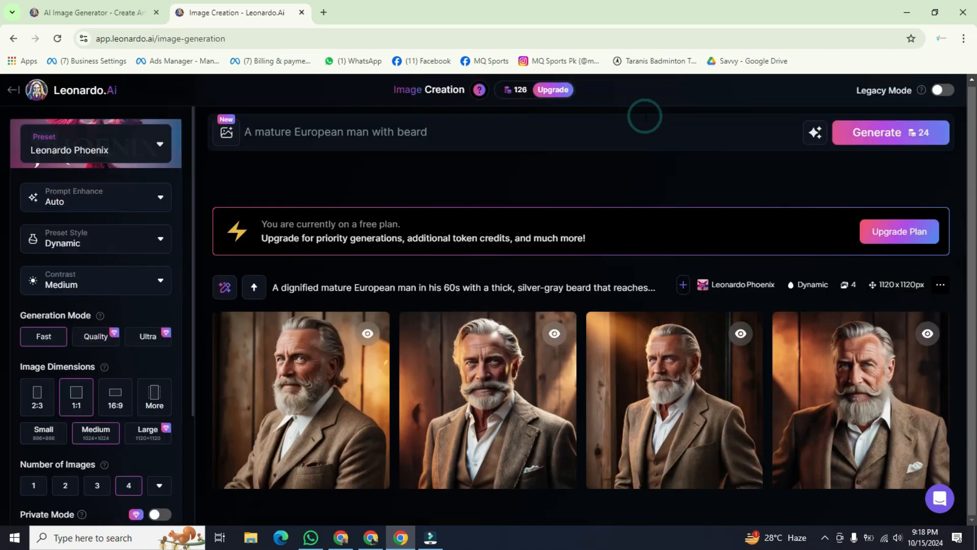
{"action": "left_click", "coordinate": [502, 383]}
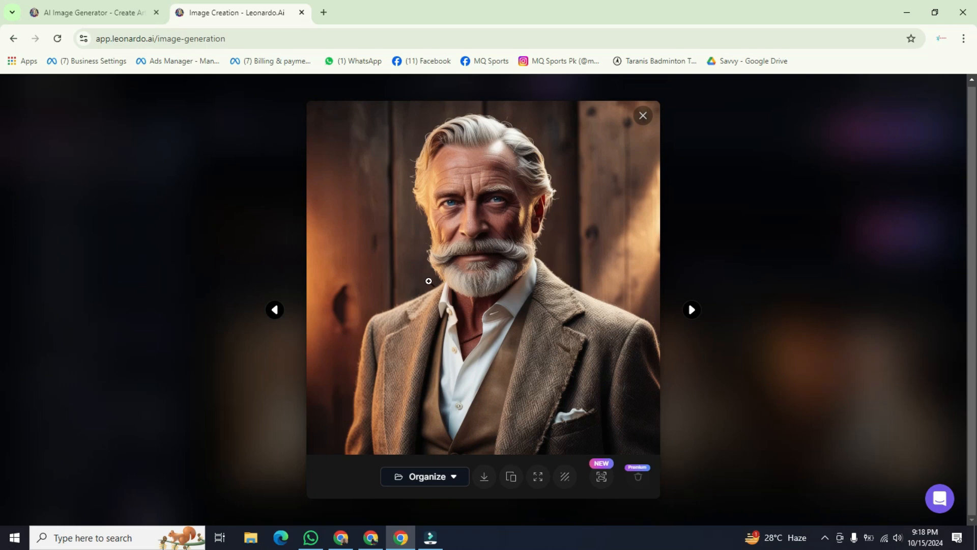
{"action": "left_click", "coordinate": [485, 478]}
{"action": "mouse_move", "coordinate": [815, 78]}
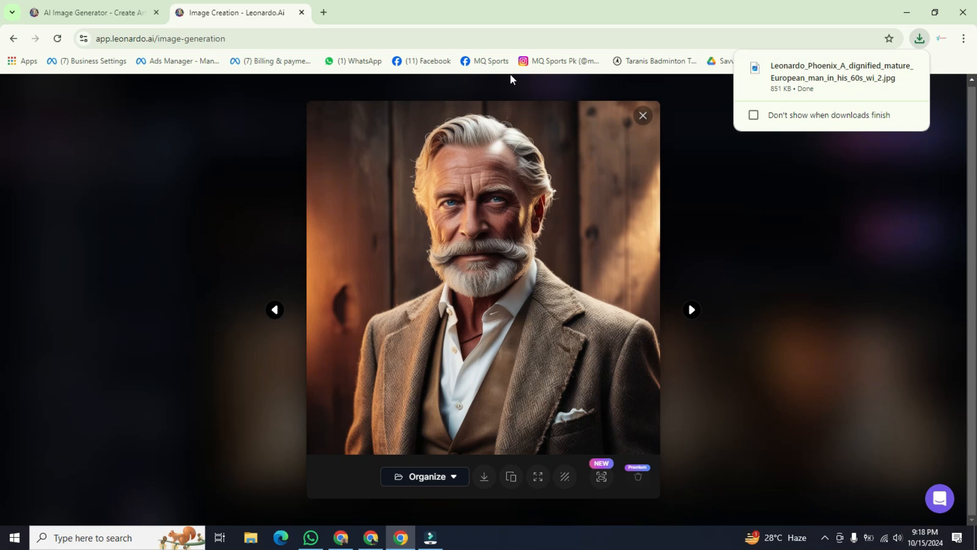
Step: Search the web for "Elevan lab" in a new tab and open the ElevenLabs website
{"action": "left_click", "coordinate": [325, 15]}
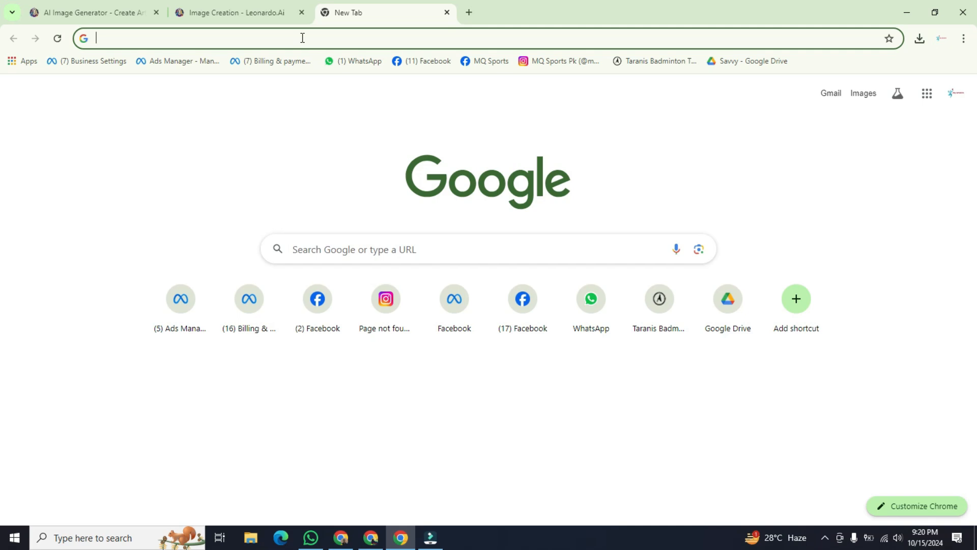
{"action": "type", "text": "Elevan lab"}
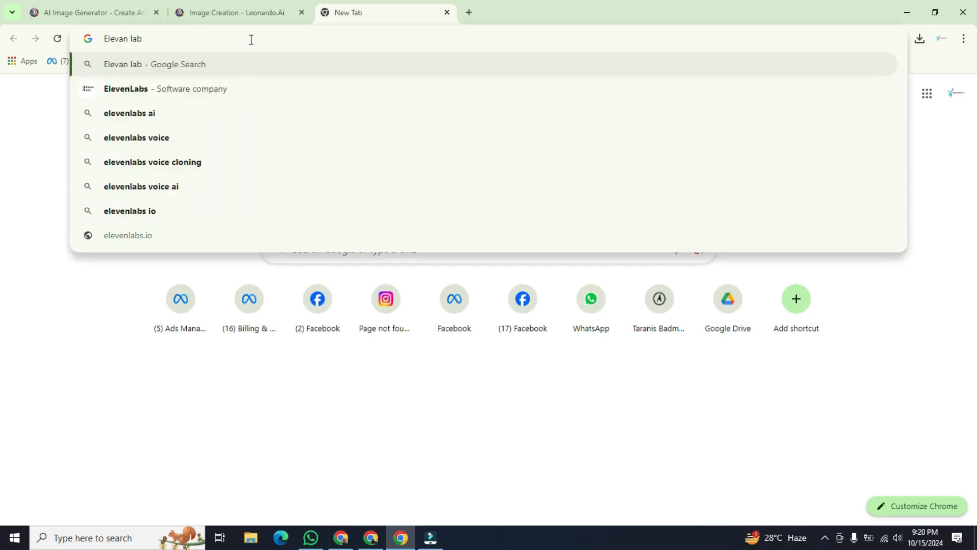
{"action": "key", "text": "Return"}
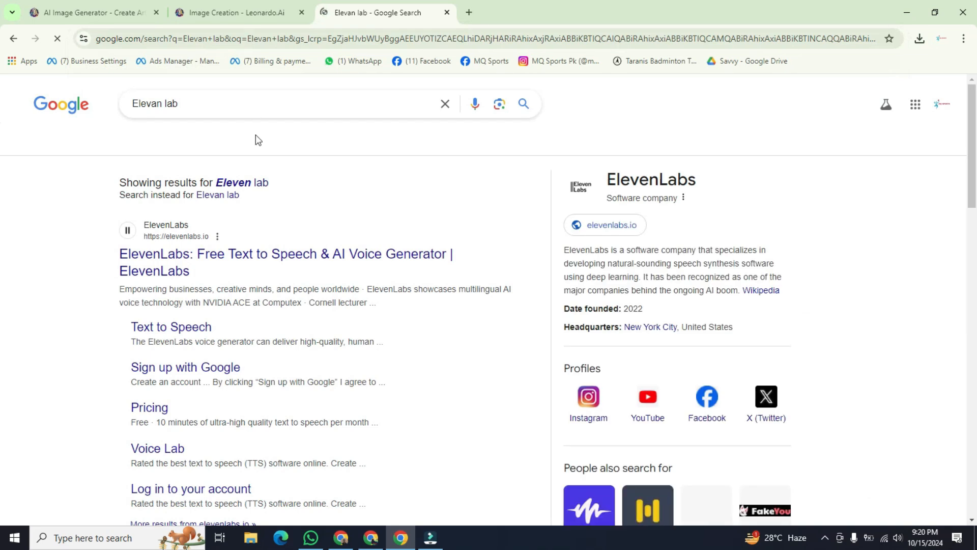
{"action": "left_click", "coordinate": [220, 255]}
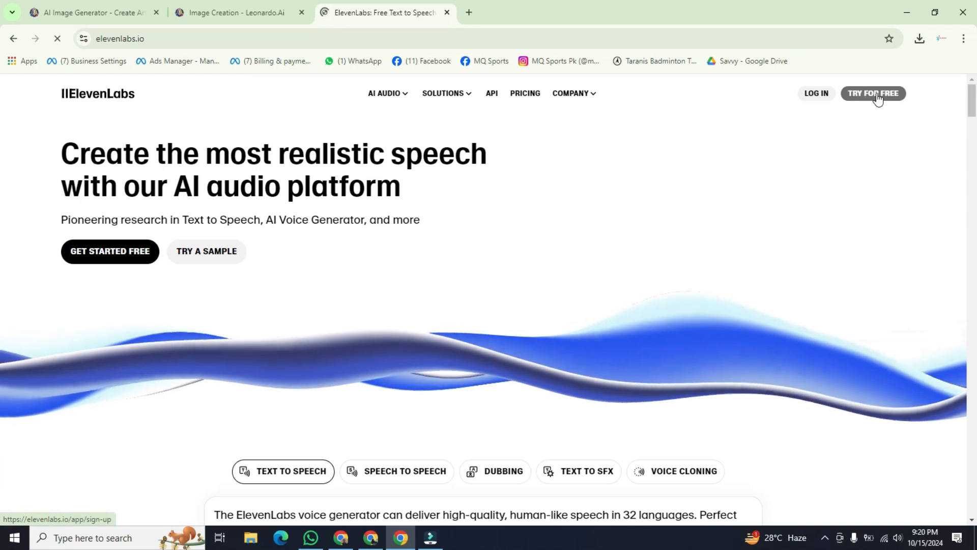
Step: Start a free ElevenLabs account by signing up with the existing Google account and approving the sign-in
{"action": "left_click", "coordinate": [873, 93]}
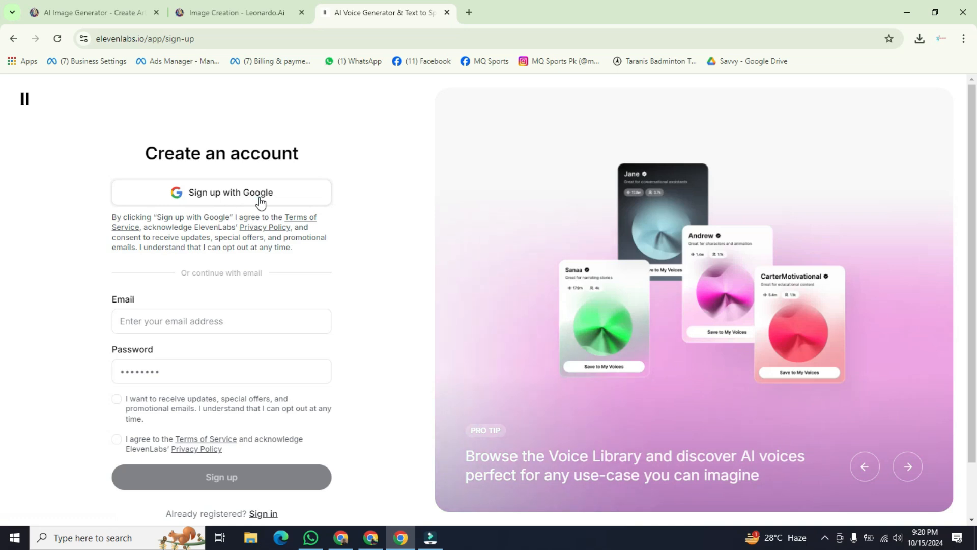
{"action": "left_click", "coordinate": [219, 197]}
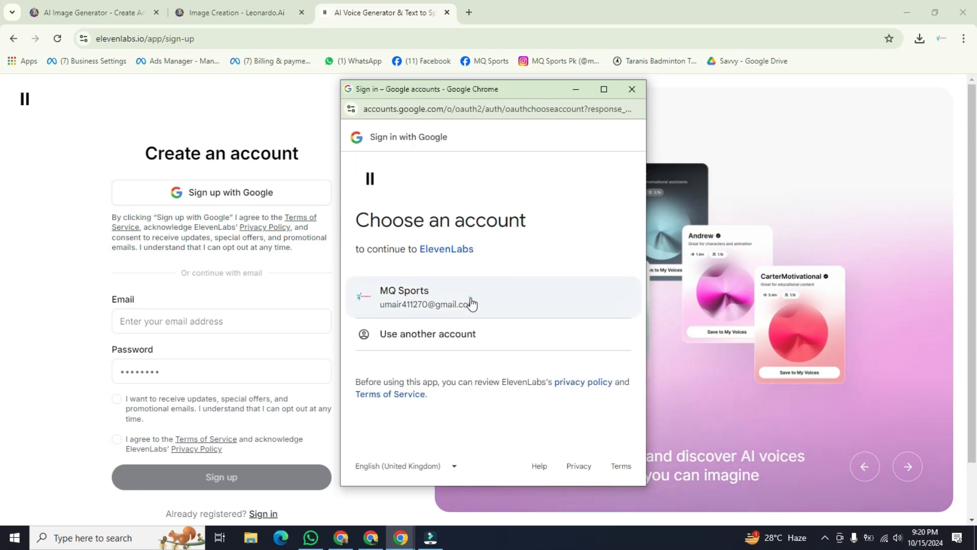
{"action": "left_click", "coordinate": [470, 303]}
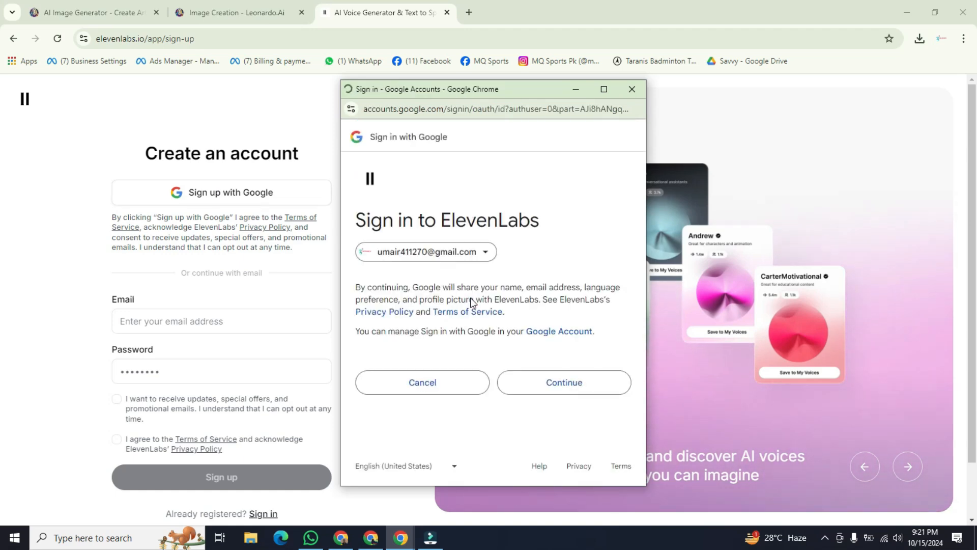
{"action": "left_click", "coordinate": [531, 377]}
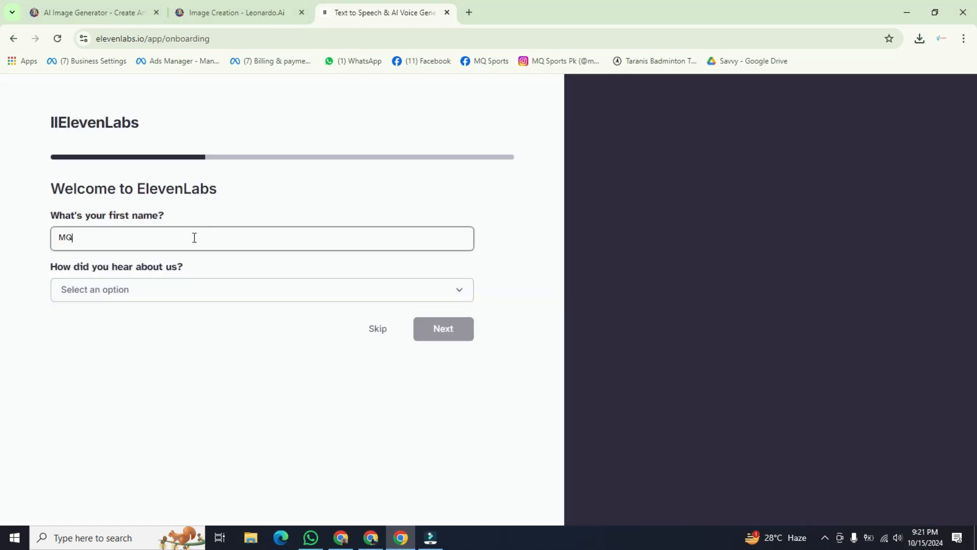
Step: Fill in the first name, choose YouTube as how you heard about ElevenLabs, and continue the onboarding
{"action": "left_click", "coordinate": [193, 236]}
{"action": "left_click", "coordinate": [189, 297]}
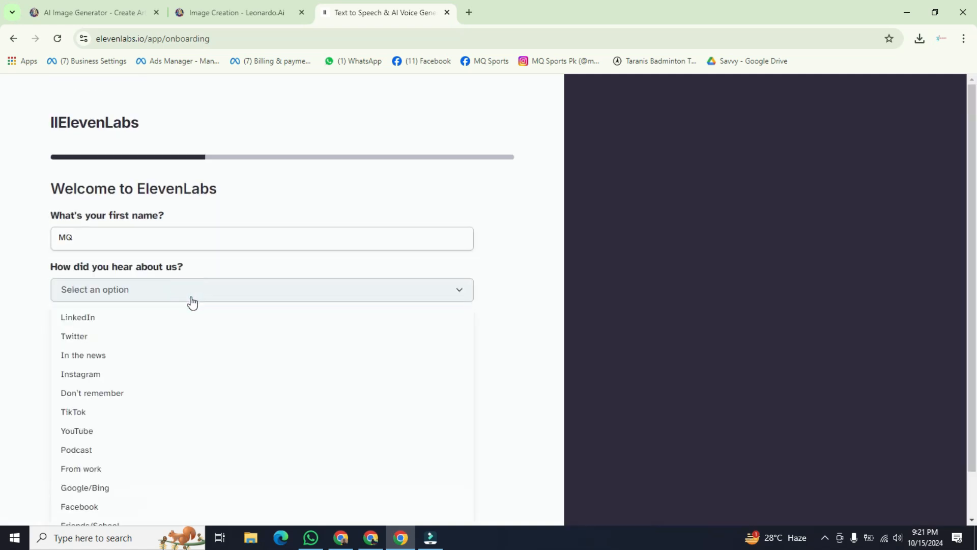
{"action": "left_click", "coordinate": [189, 431]}
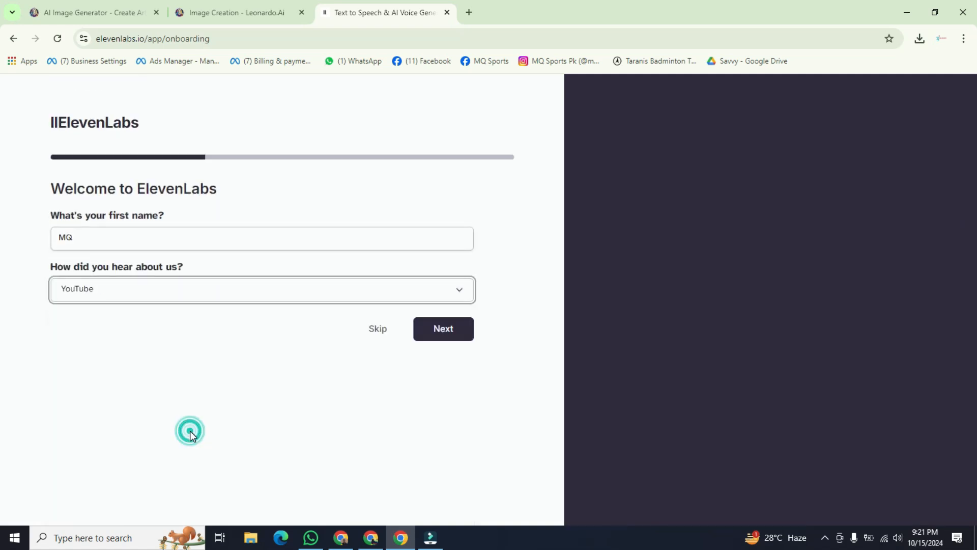
{"action": "left_click", "coordinate": [452, 336]}
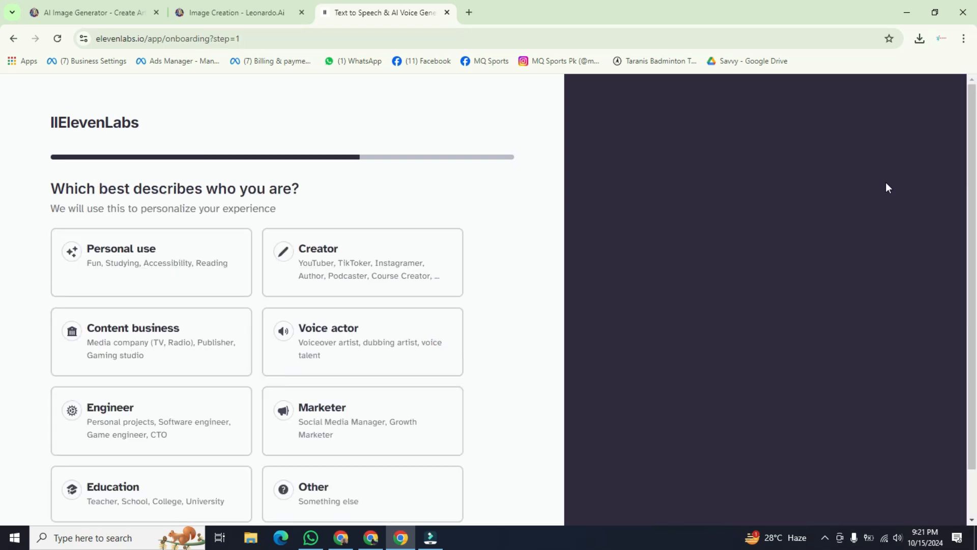
Step: Choose Personal use as the description of who you are and finish the ElevenLabs onboarding
{"action": "scroll", "coordinate": [3, 188], "scroll_direction": "down", "scroll_amount": 1}
{"action": "left_click", "coordinate": [144, 231]}
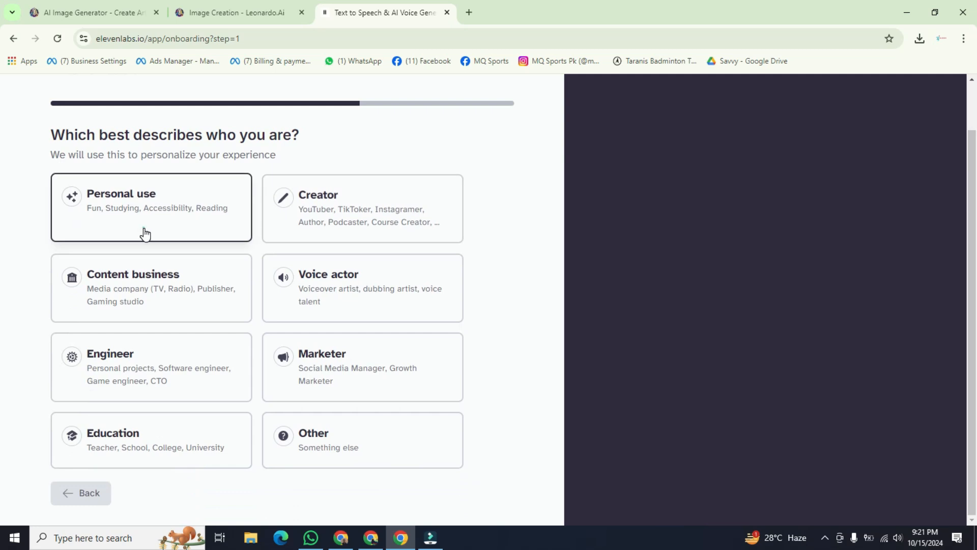
{"action": "left_click", "coordinate": [285, 139]}
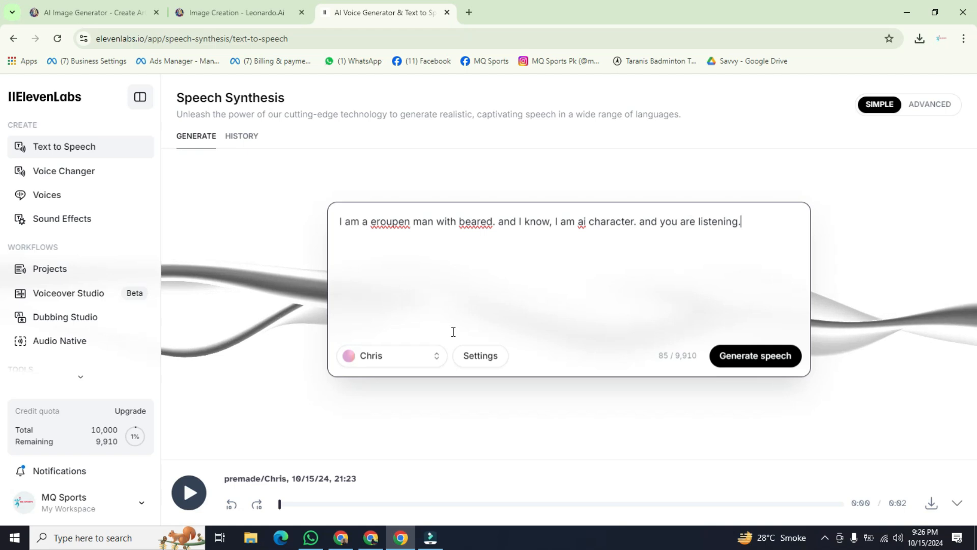
Step: Select the Brian narration voice for the text-to-speech script
{"action": "left_click", "coordinate": [433, 359]}
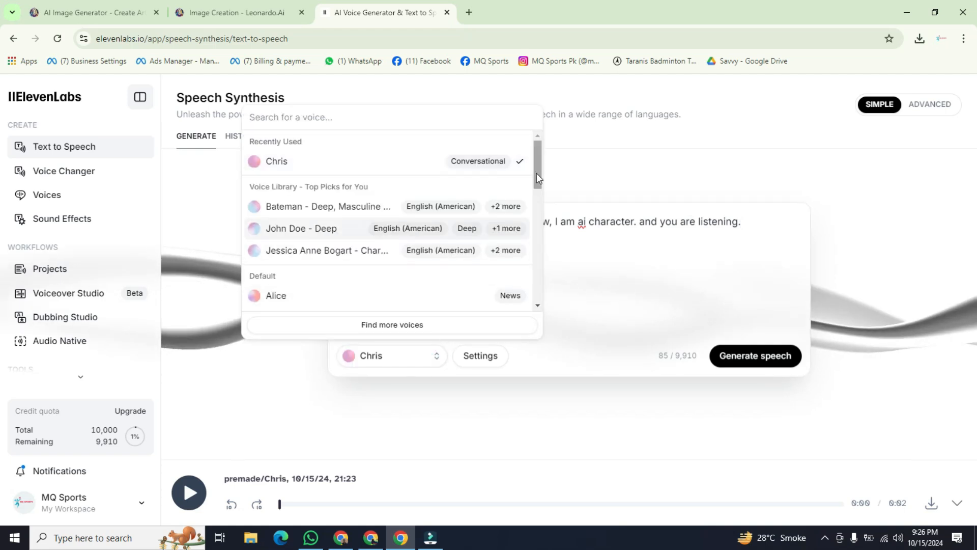
{"action": "left_click_drag", "start_coordinate": [538, 179], "coordinate": [542, 221]}
{"action": "mouse_move", "coordinate": [363, 181]}
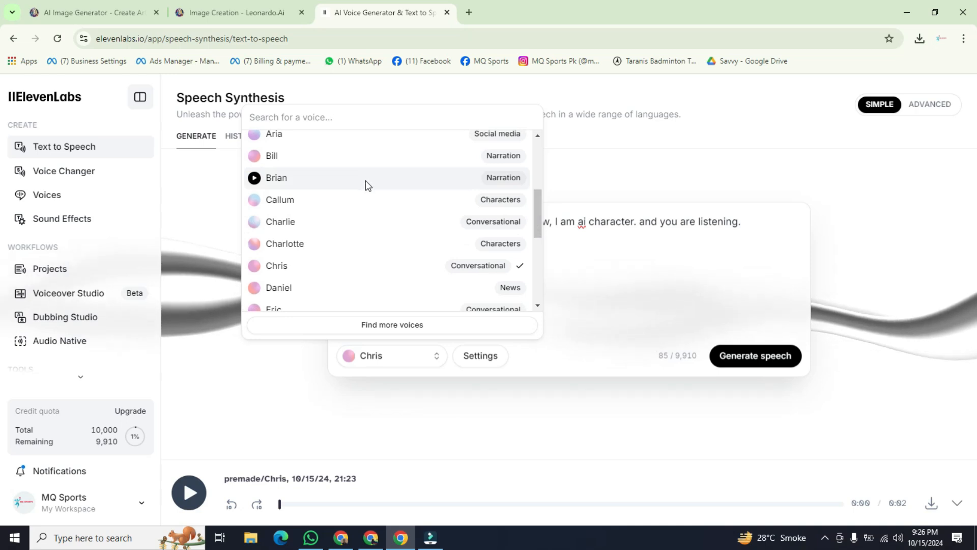
{"action": "left_click", "coordinate": [366, 181]}
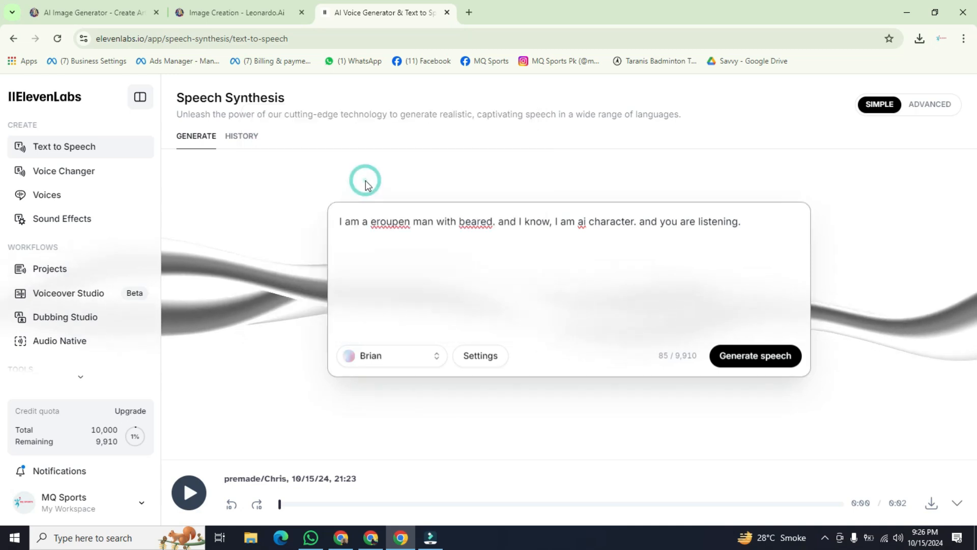
Step: Generate the speech from the script, download the audio, and check the browser's recent downloads
{"action": "left_click", "coordinate": [757, 359]}
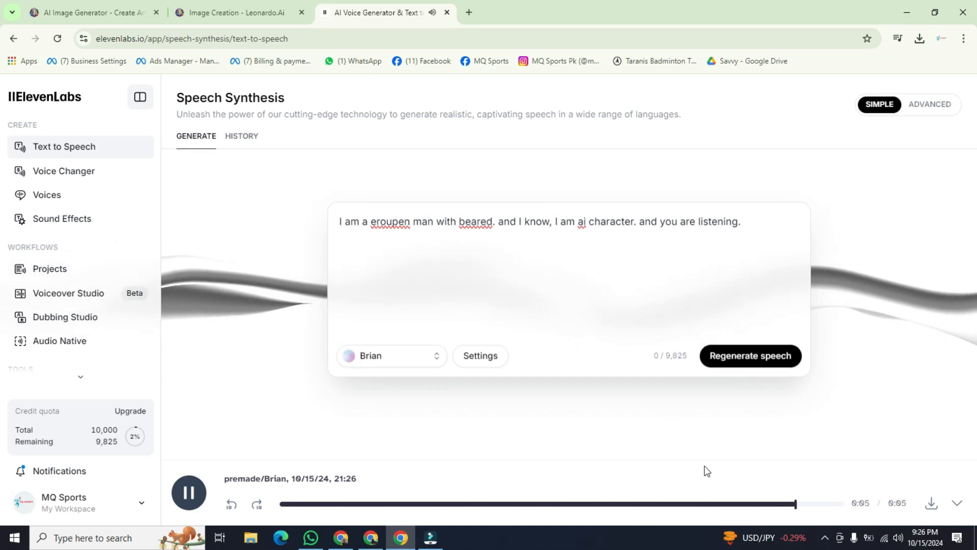
{"action": "left_click", "coordinate": [932, 505]}
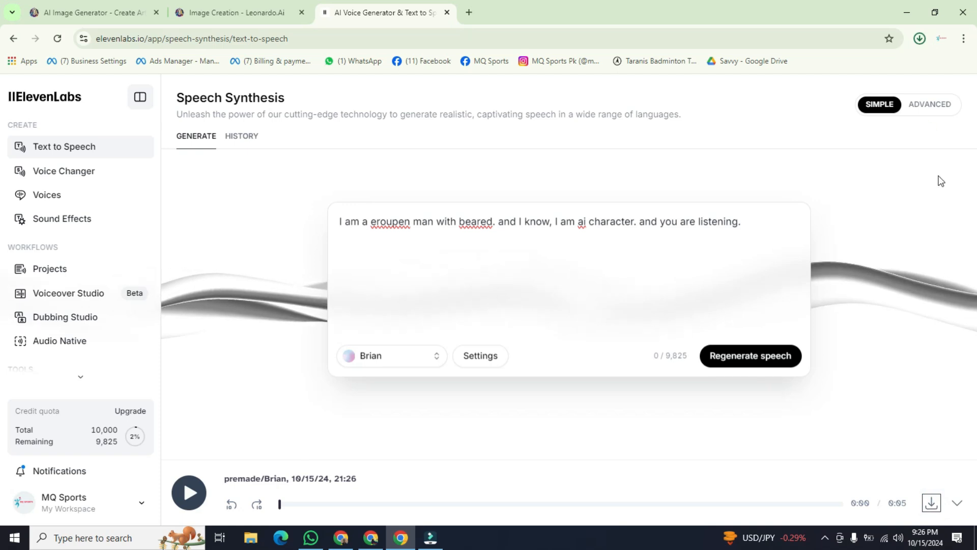
{"action": "left_click", "coordinate": [921, 40]}
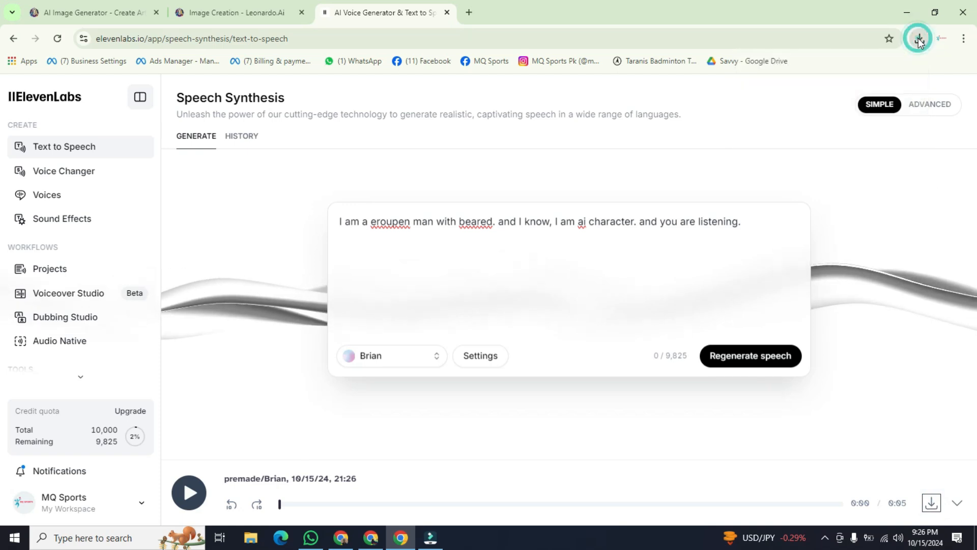
{"action": "left_click", "coordinate": [919, 40]}
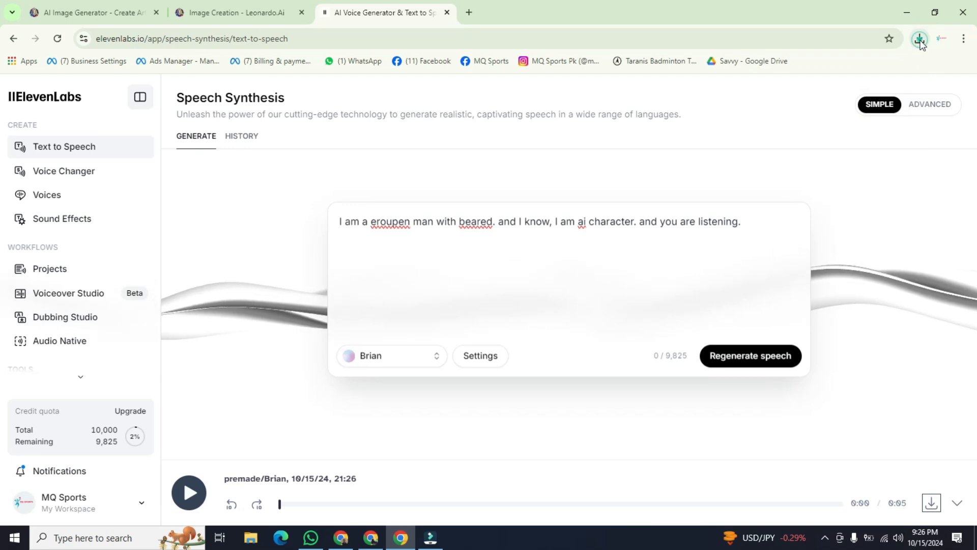
{"action": "left_click", "coordinate": [542, 90]}
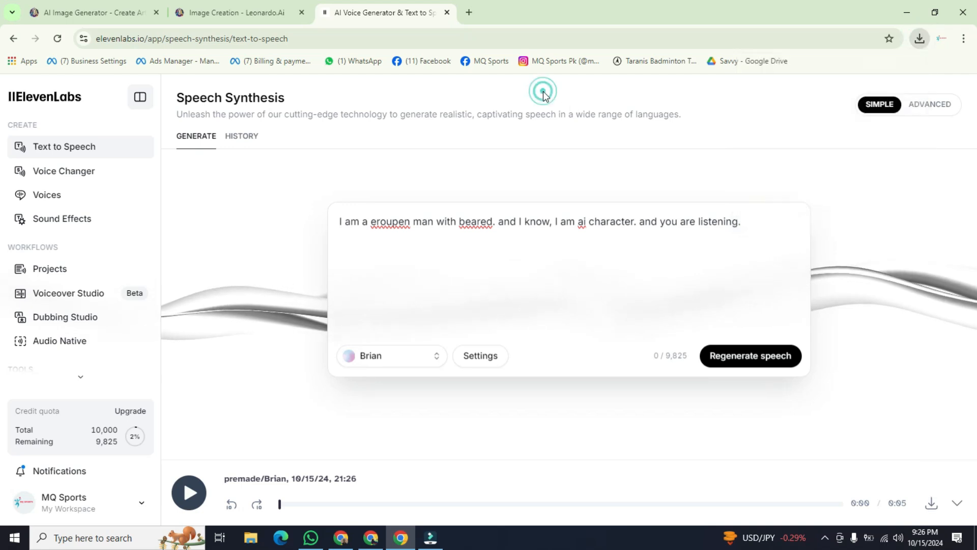
Step: Search the web for "D-id" in a new tab, using the copied text from the clipboard history, and open the D-ID website
{"action": "left_click", "coordinate": [470, 14]}
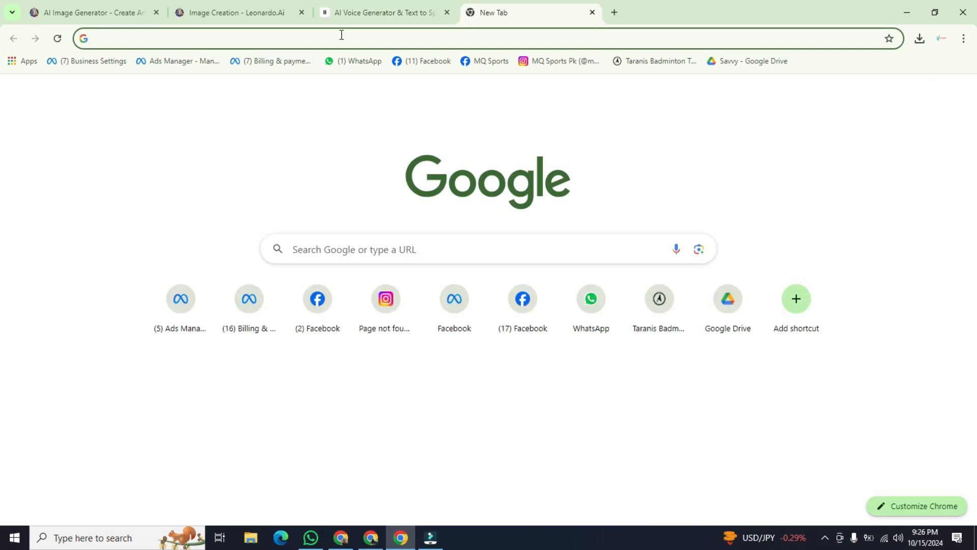
{"action": "key", "text": "super+v"}
{"action": "left_click_drag", "start_coordinate": [268, 105], "coordinate": [268, 165]}
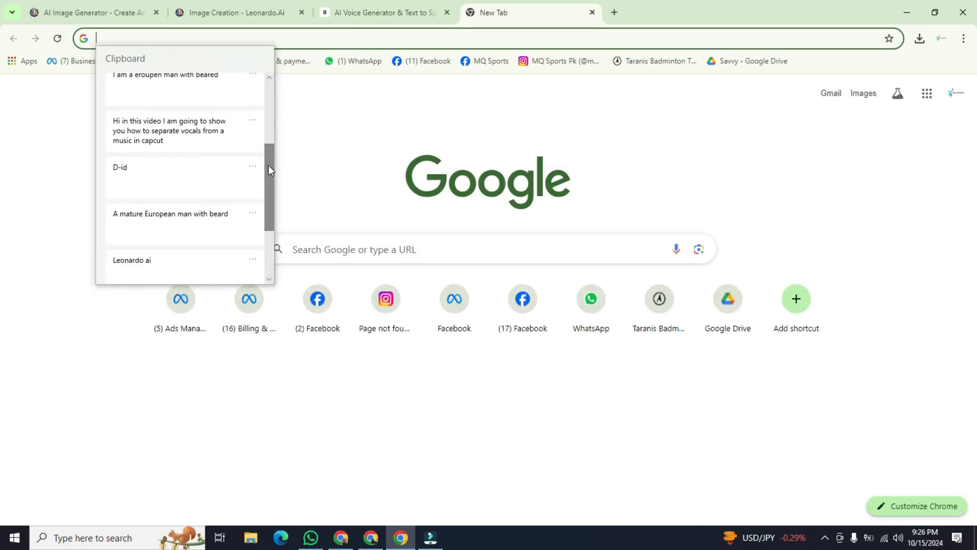
{"action": "left_click", "coordinate": [151, 179]}
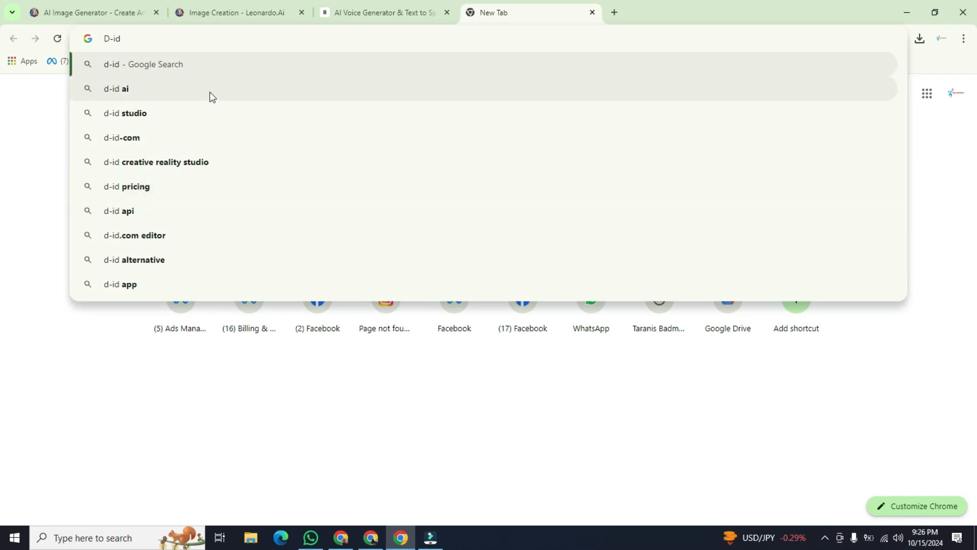
{"action": "key", "text": "Return"}
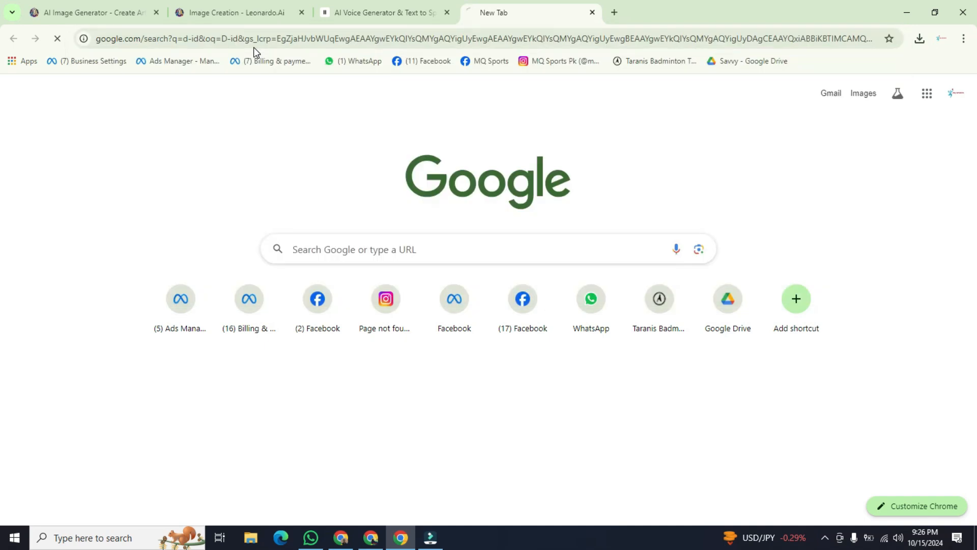
{"action": "scroll", "coordinate": [3, 161], "scroll_direction": "down", "scroll_amount": 4}
{"action": "scroll", "coordinate": [1, 161], "scroll_direction": "down", "scroll_amount": 5}
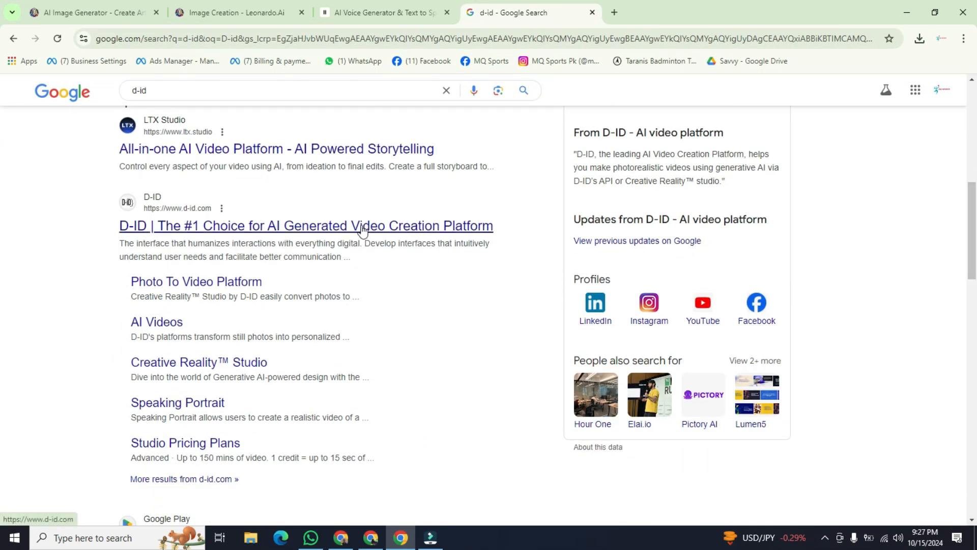
{"action": "left_click", "coordinate": [154, 220]}
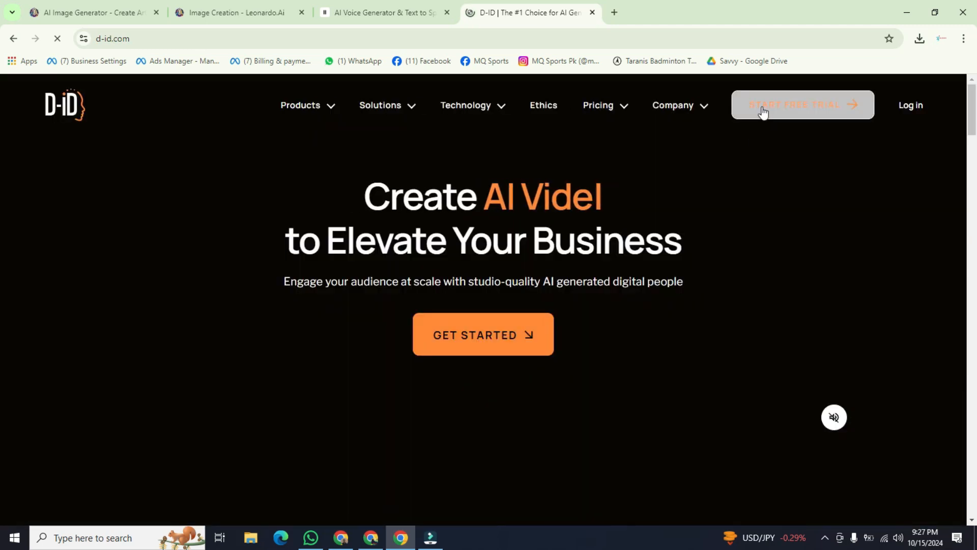
Step: Start the D-ID free trial and sign up from the guest profile with the existing Google account
{"action": "left_click", "coordinate": [828, 112]}
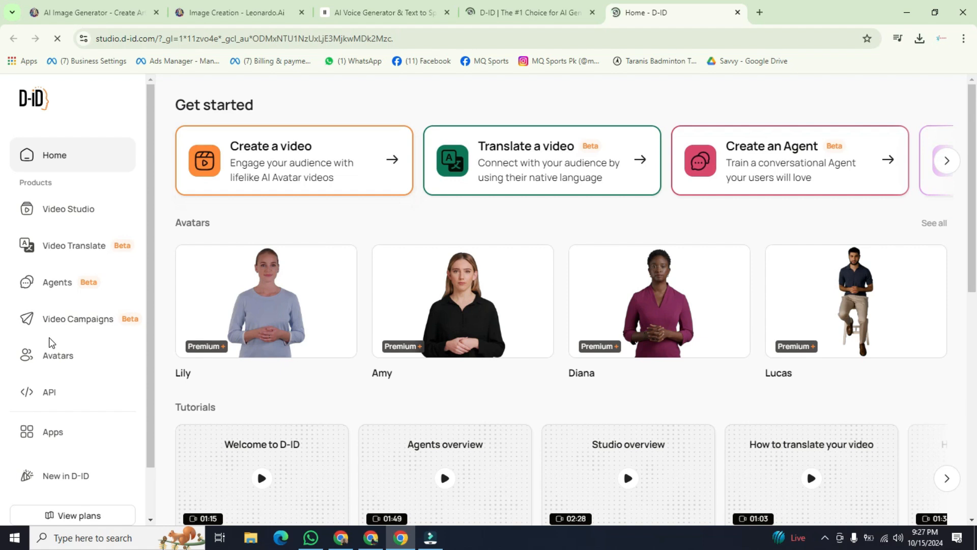
{"action": "scroll", "coordinate": [49, 342], "scroll_direction": "down", "scroll_amount": 1}
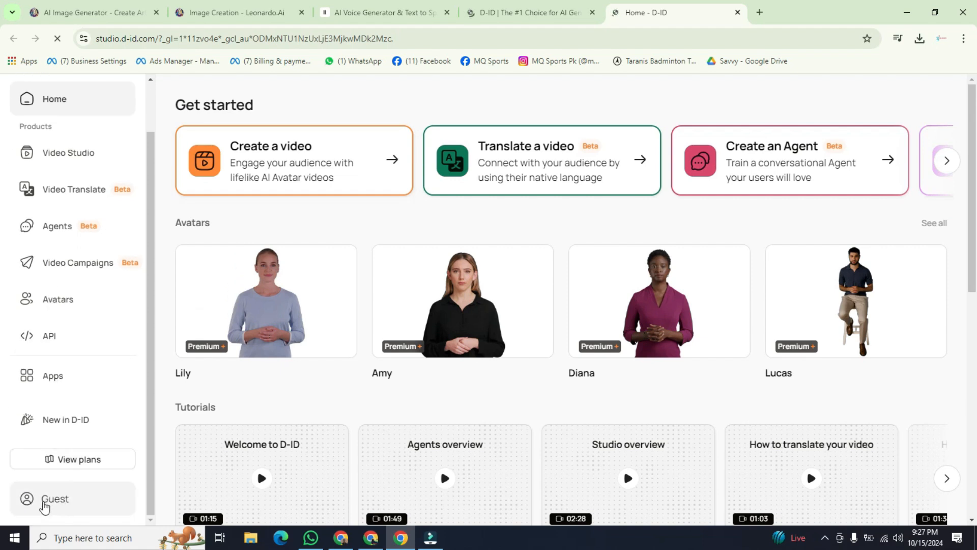
{"action": "left_click", "coordinate": [77, 500]}
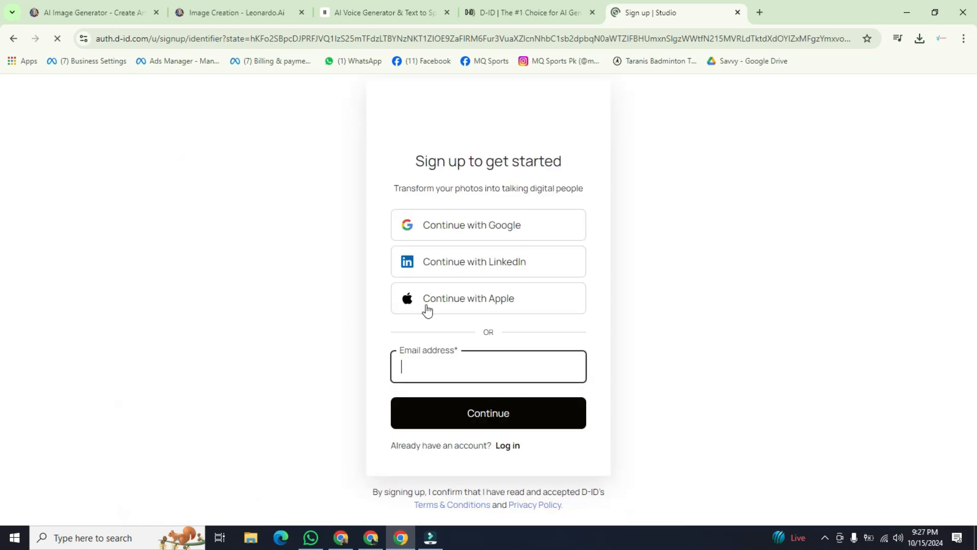
{"action": "left_click", "coordinate": [512, 229]}
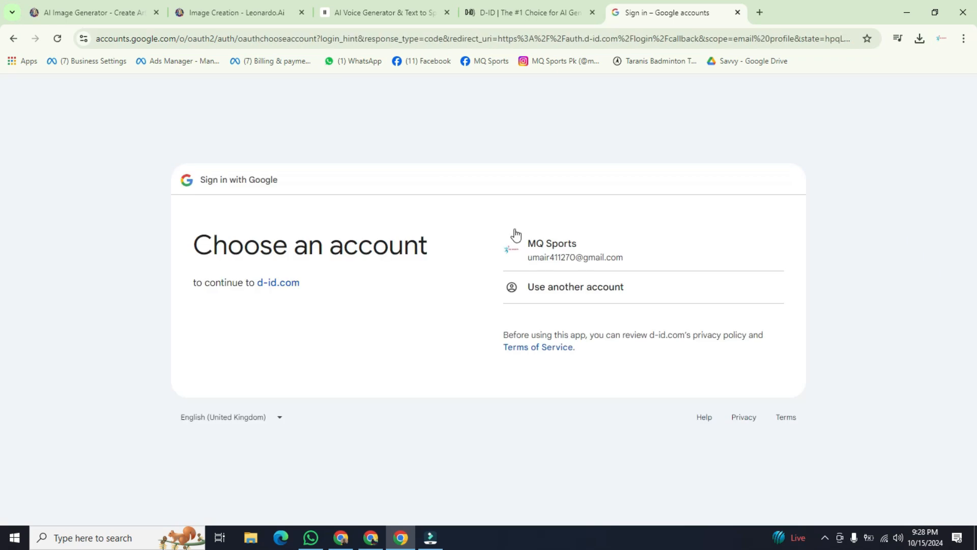
{"action": "left_click", "coordinate": [544, 249]}
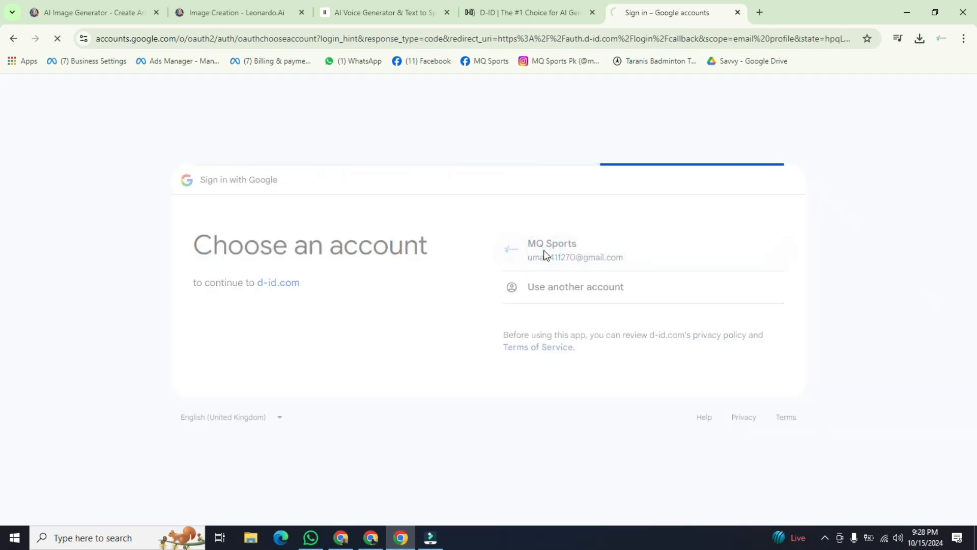
{"action": "left_click", "coordinate": [693, 360]}
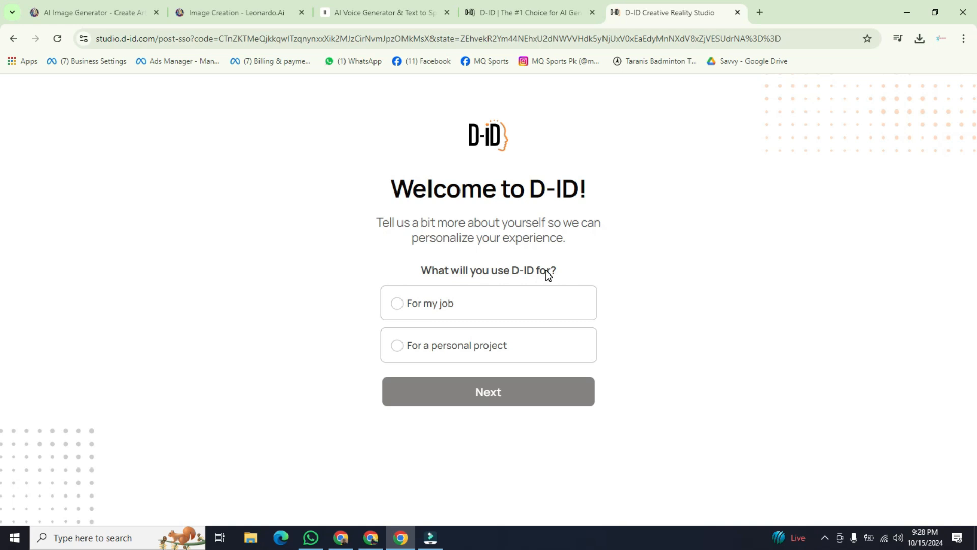
Step: Complete the D-ID onboarding questions with "For a personal project", and "I'm not sure yet" for both planned use and target audience
{"action": "left_click", "coordinate": [421, 342]}
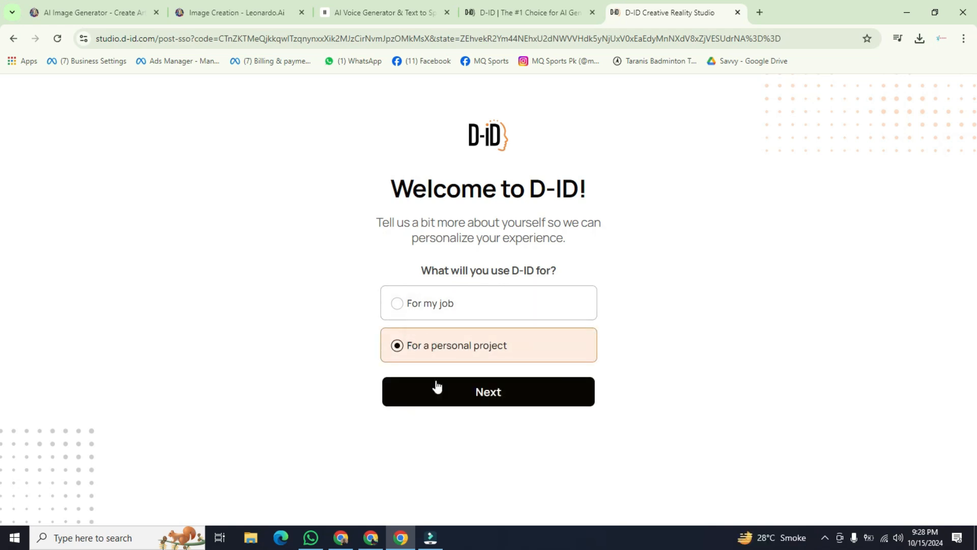
{"action": "left_click", "coordinate": [478, 394]}
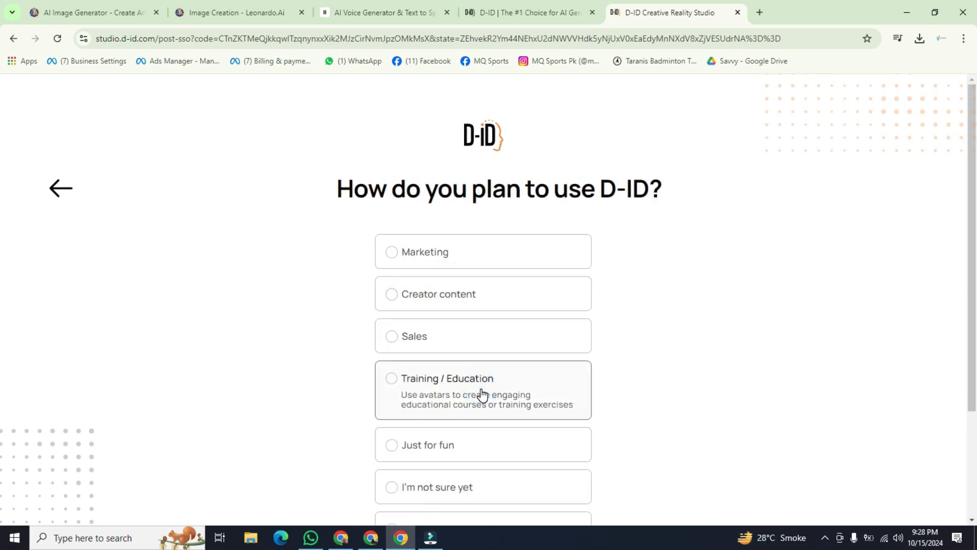
{"action": "scroll", "coordinate": [488, 305], "scroll_direction": "down", "scroll_amount": 2}
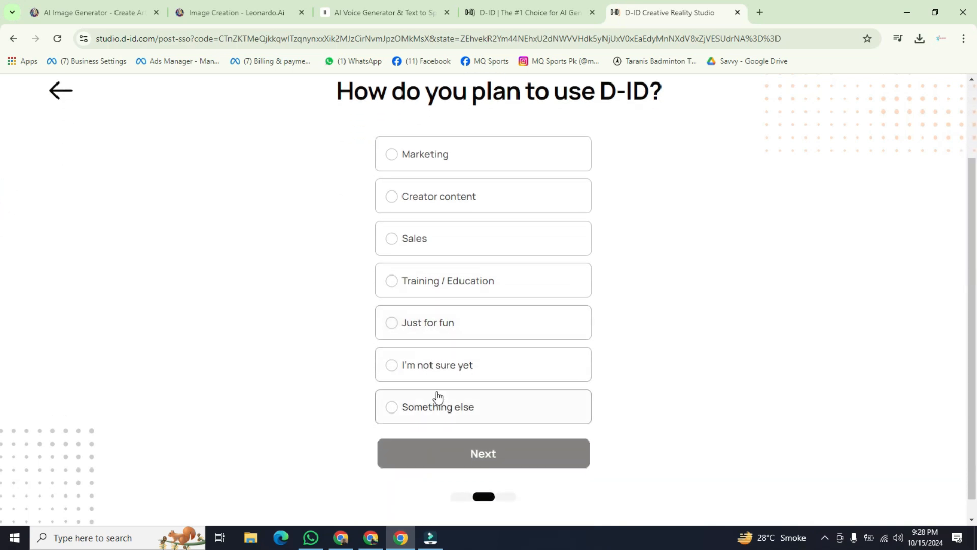
{"action": "left_click", "coordinate": [445, 367]}
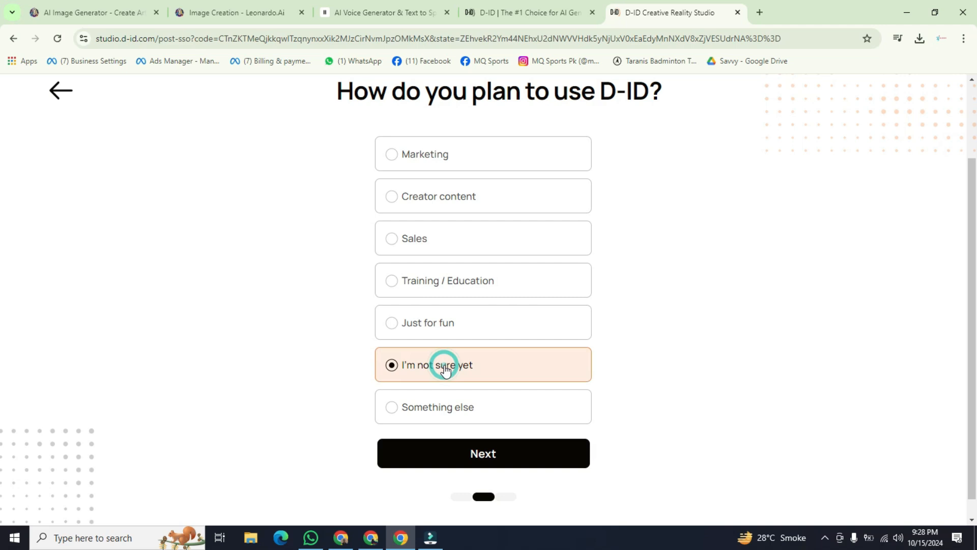
{"action": "left_click", "coordinate": [461, 454]}
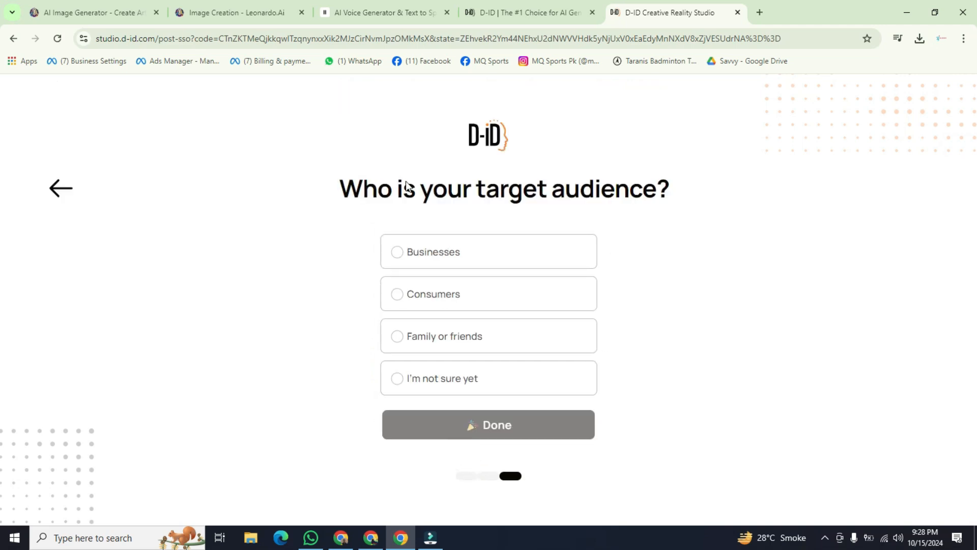
{"action": "left_click", "coordinate": [408, 379]}
{"action": "left_click", "coordinate": [453, 423]}
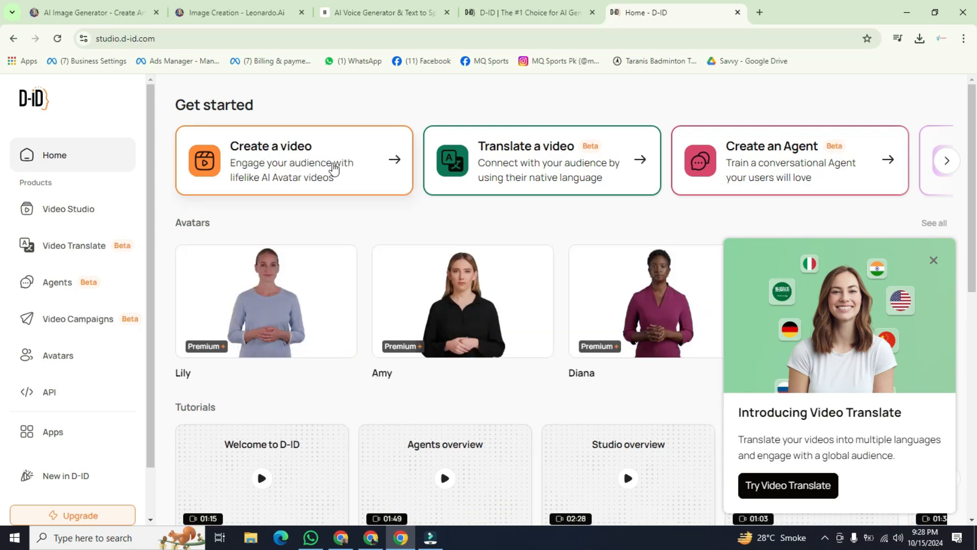
Step: Start creating a new avatar video and dismiss the free credits notice
{"action": "left_click", "coordinate": [363, 167]}
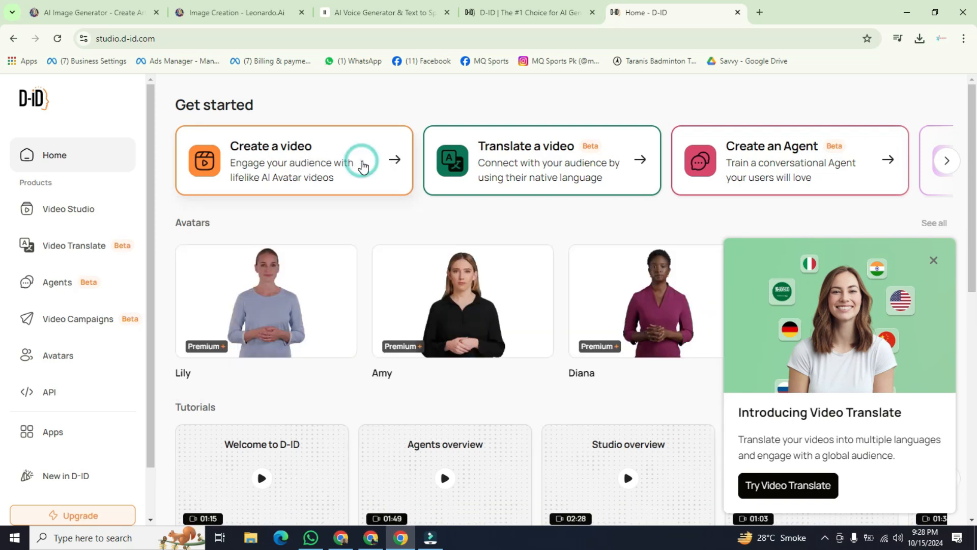
{"action": "left_click", "coordinate": [387, 160]}
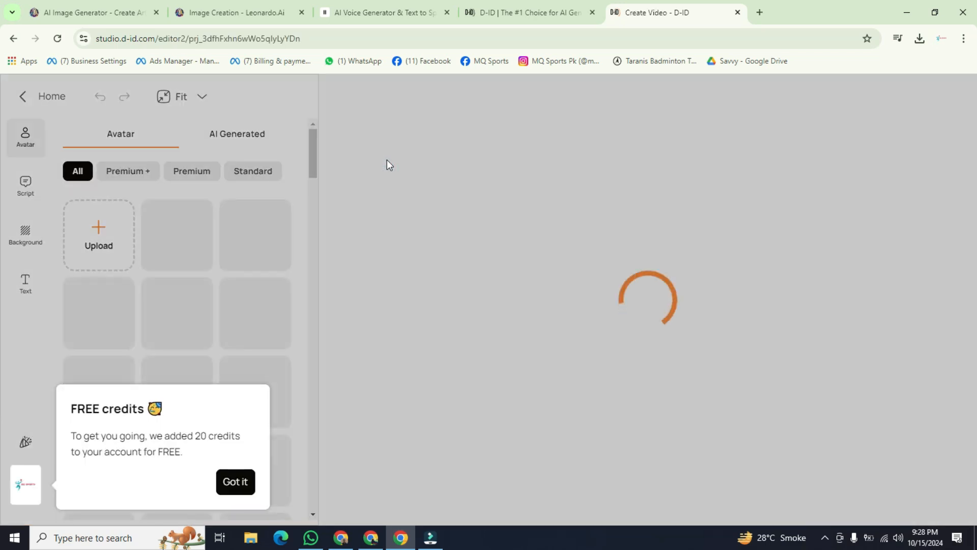
{"action": "left_click", "coordinate": [231, 484]}
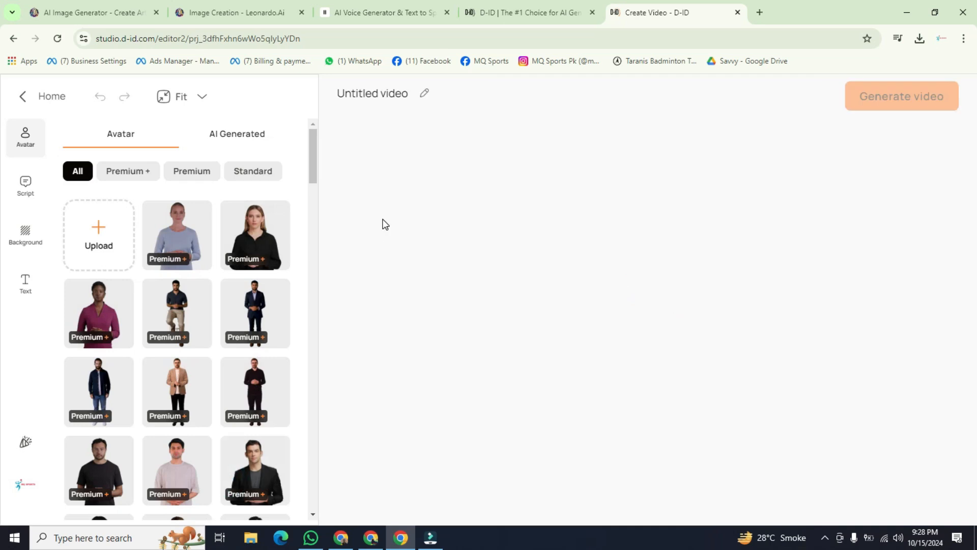
{"action": "left_click", "coordinate": [518, 155]}
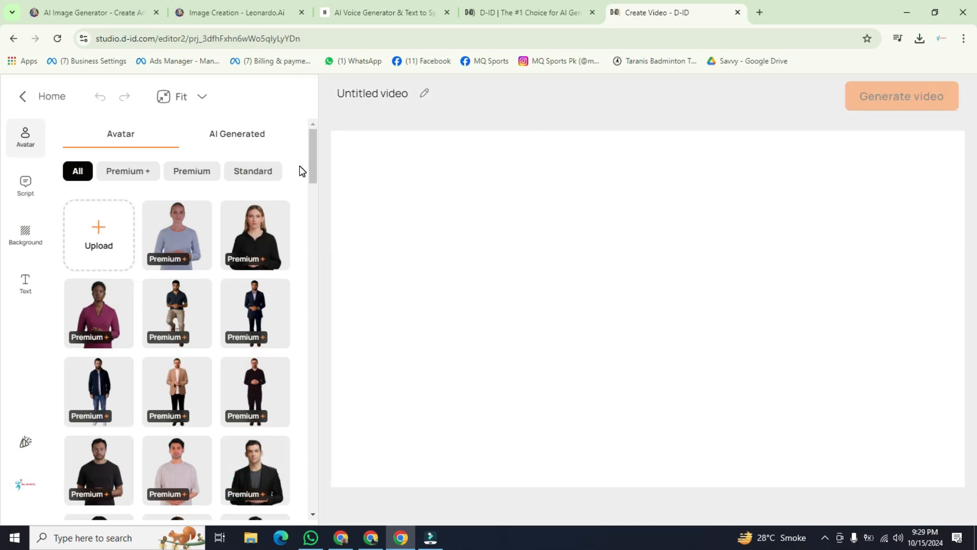
Step: Upload the newest Leonardo_Phoenix portrait from Downloads as the avatar and set its emotion to Happy
{"action": "left_click", "coordinate": [99, 237]}
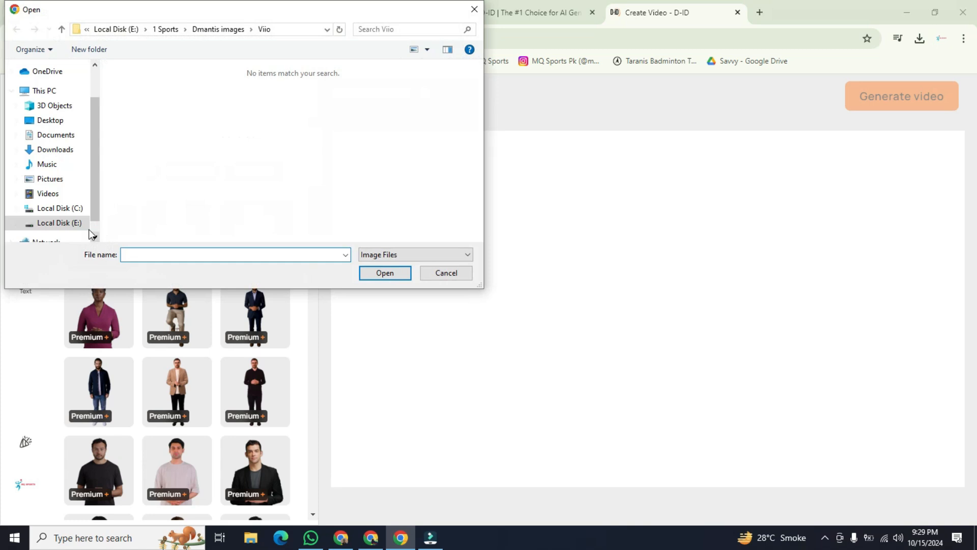
{"action": "left_click", "coordinate": [62, 222]}
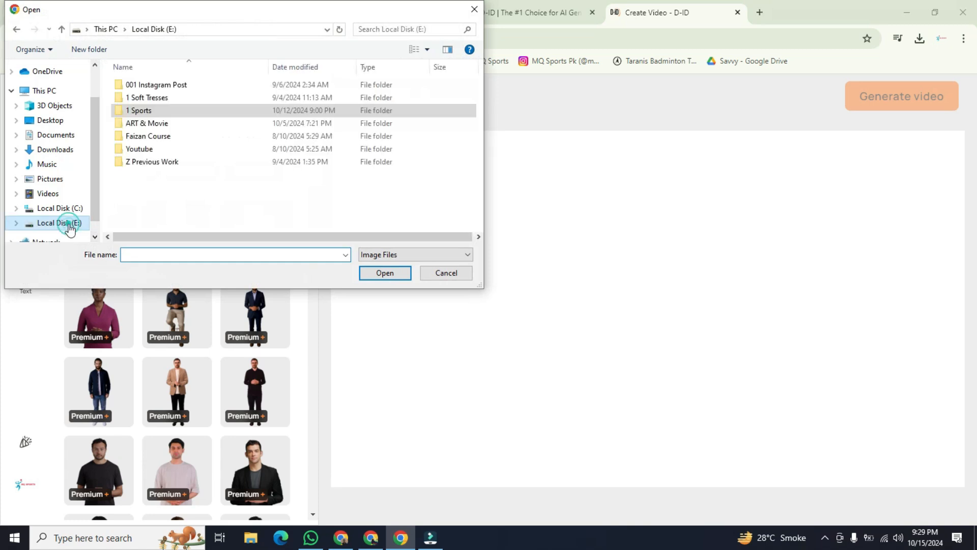
{"action": "left_click", "coordinate": [48, 152]}
{"action": "left_click", "coordinate": [193, 103]}
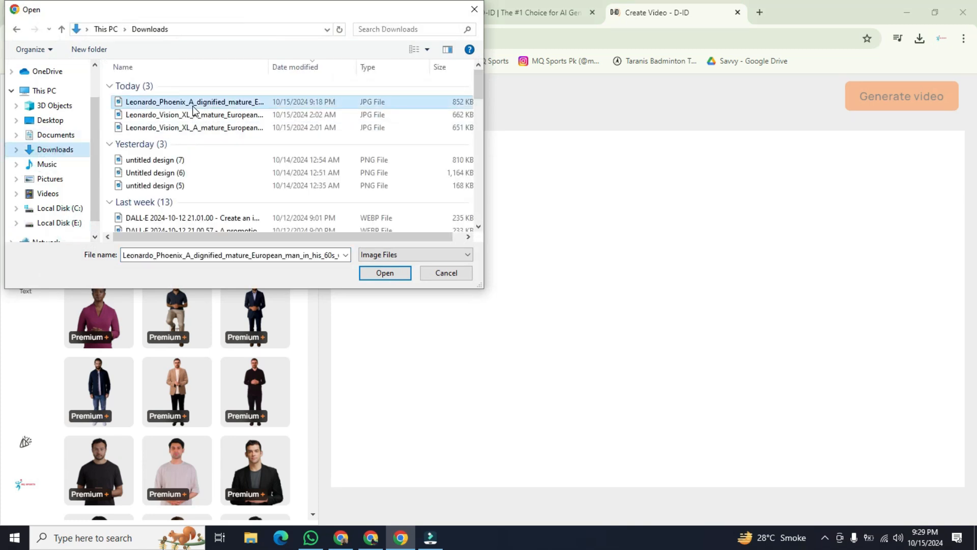
{"action": "double_click", "coordinate": [193, 105]}
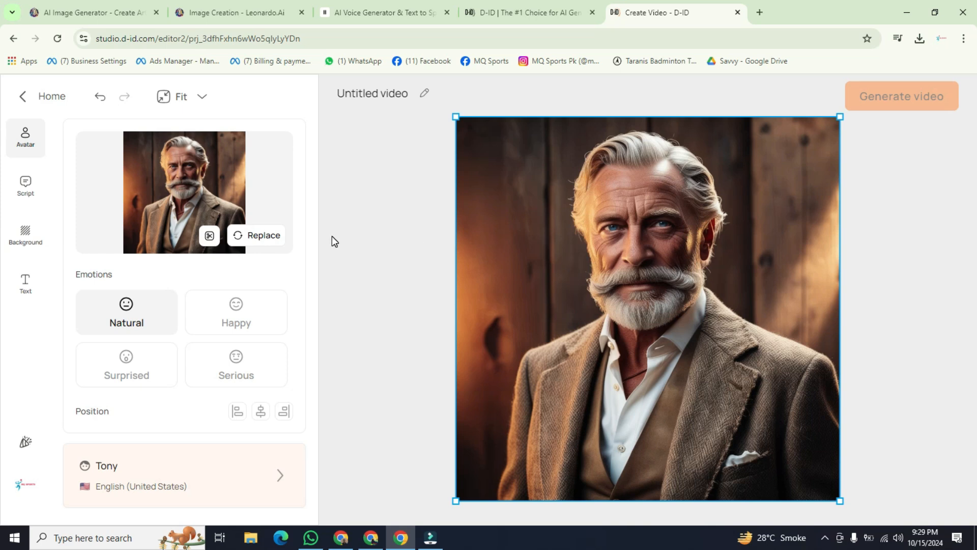
{"action": "left_click", "coordinate": [76, 275]}
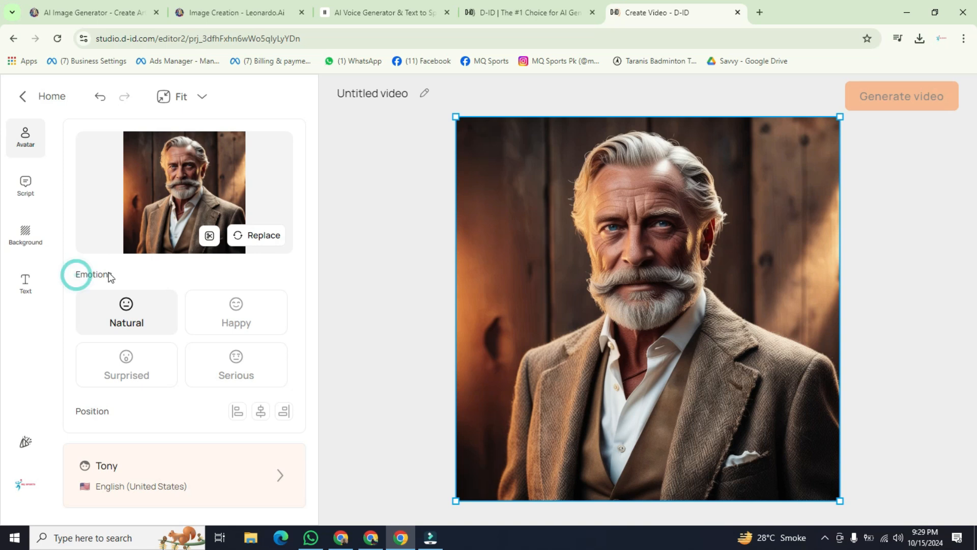
{"action": "left_click", "coordinate": [244, 311]}
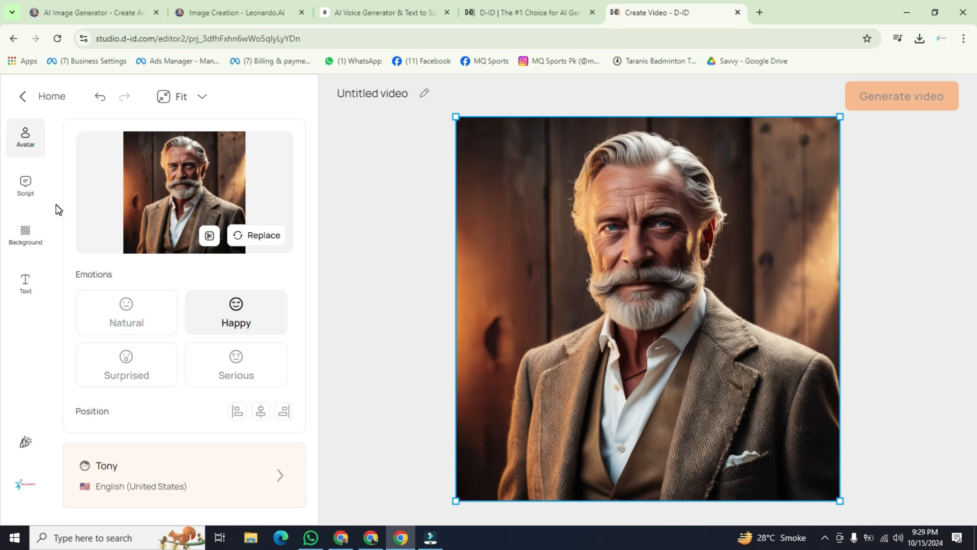
Step: Upload the ElevenLabs Brian MP3 from Downloads as the avatar's script audio and play it back
{"action": "left_click", "coordinate": [25, 185]}
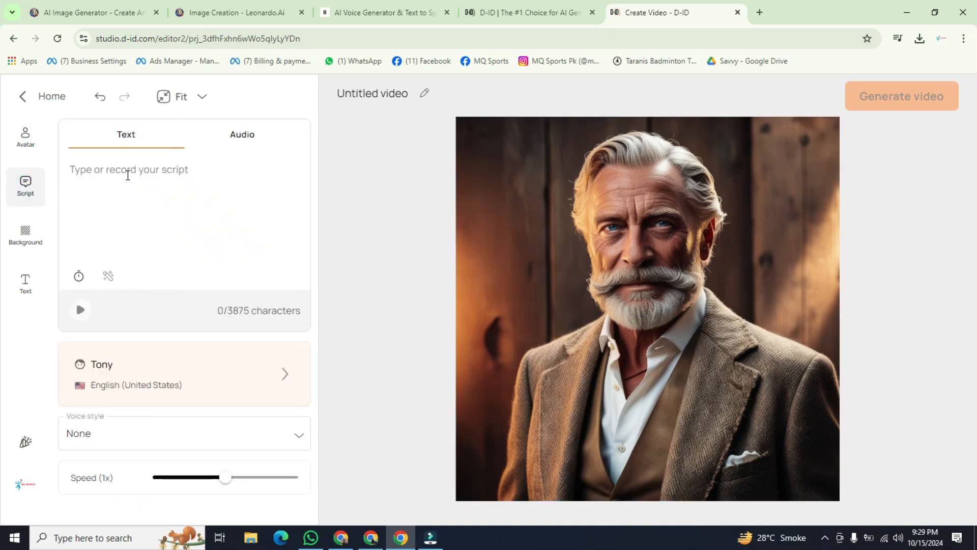
{"action": "left_click", "coordinate": [238, 136]}
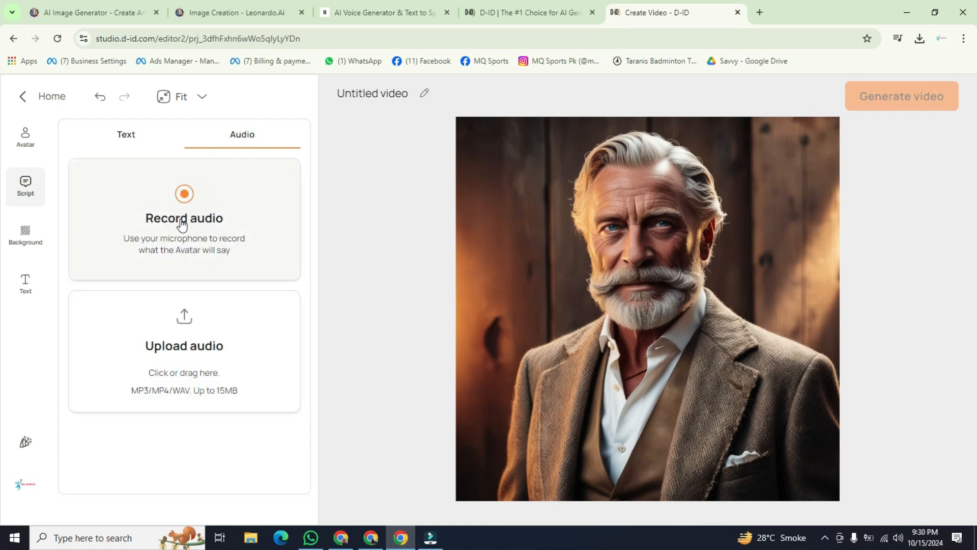
{"action": "left_click", "coordinate": [187, 351]}
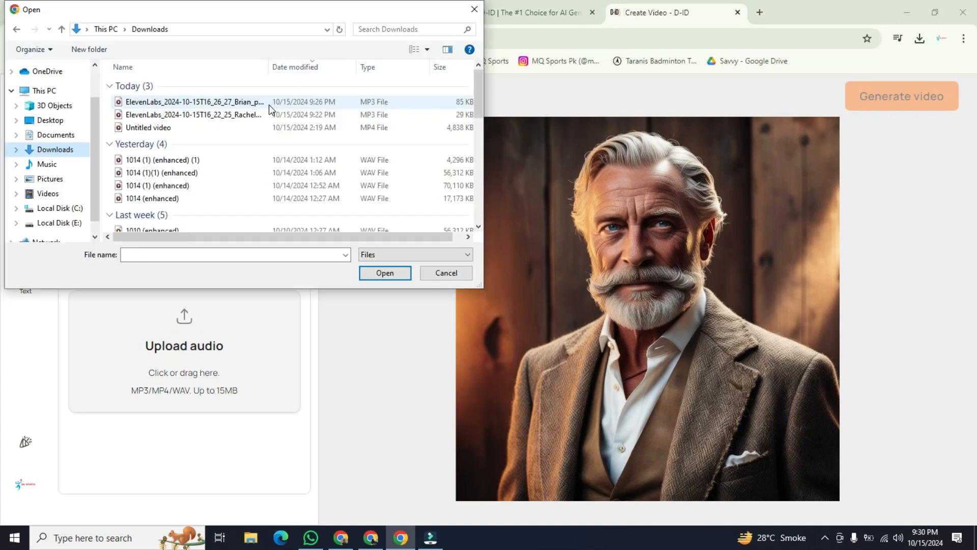
{"action": "double_click", "coordinate": [269, 105]}
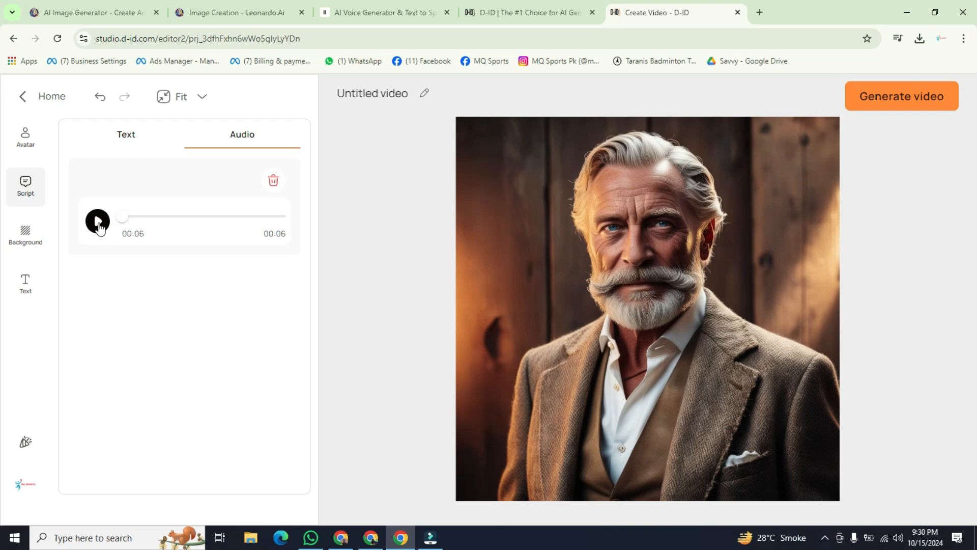
{"action": "left_click", "coordinate": [98, 223]}
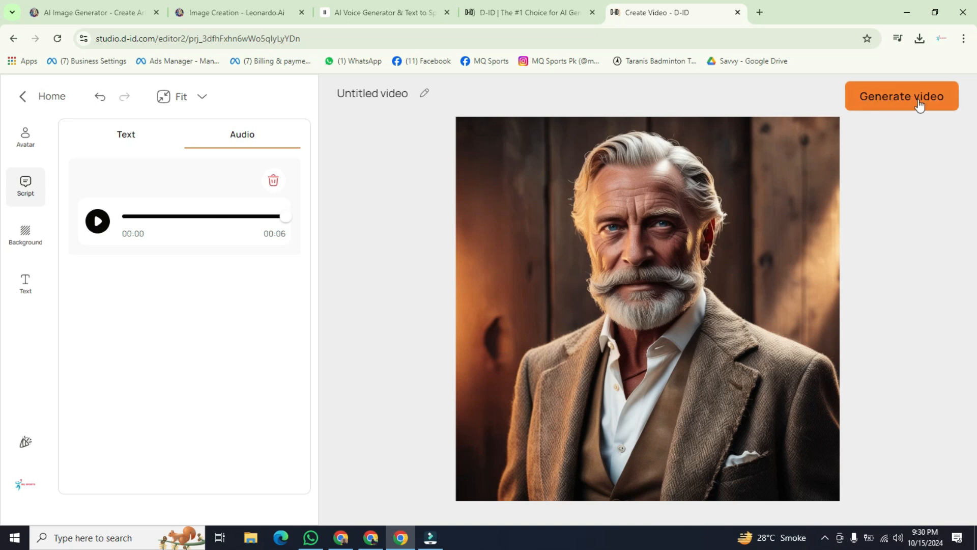
Step: Generate the avatar video under the name "Untitled video" and dismiss the Video Translate promotion
{"action": "left_click", "coordinate": [892, 108]}
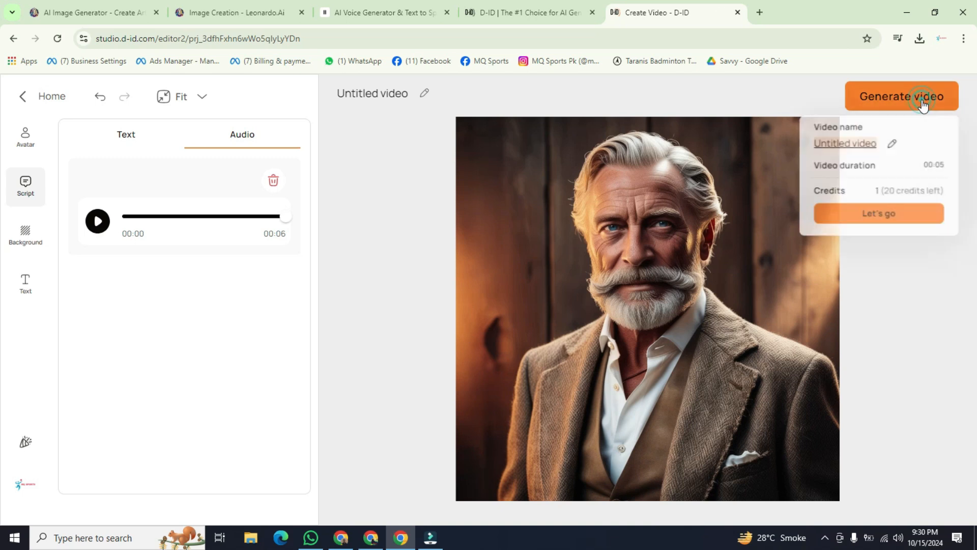
{"action": "left_click", "coordinate": [878, 215]}
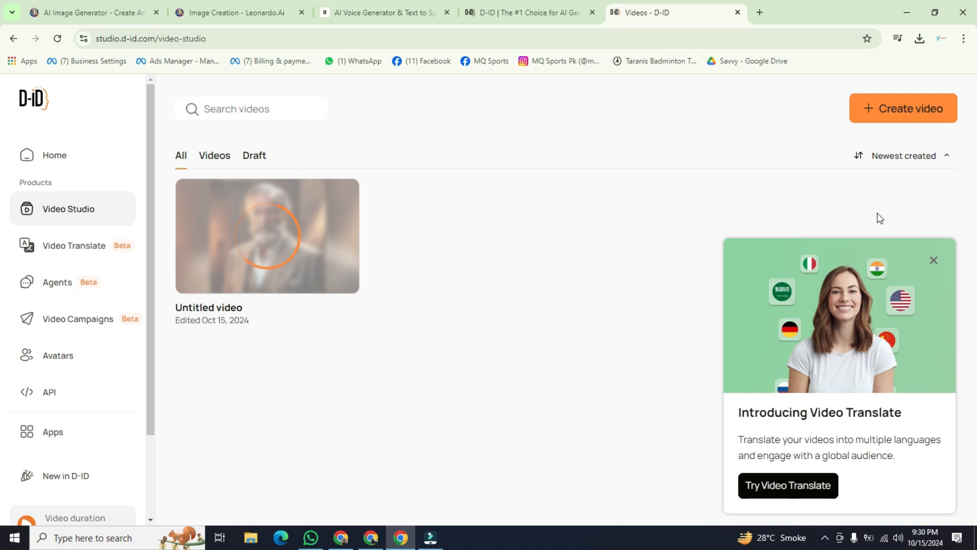
{"action": "left_click", "coordinate": [934, 260]}
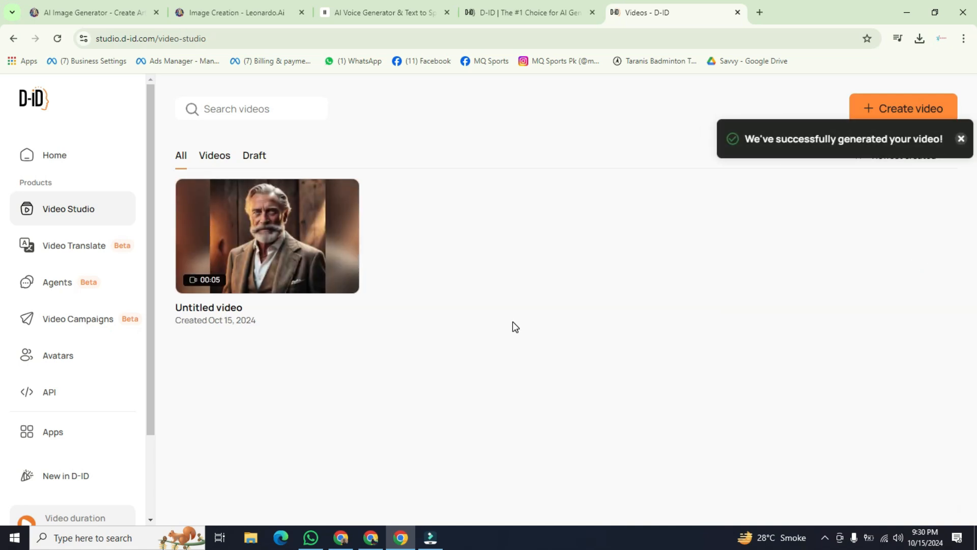
Step: Download the generated video, show it in its folder, and play the downloaded file
{"action": "mouse_move", "coordinate": [260, 246]}
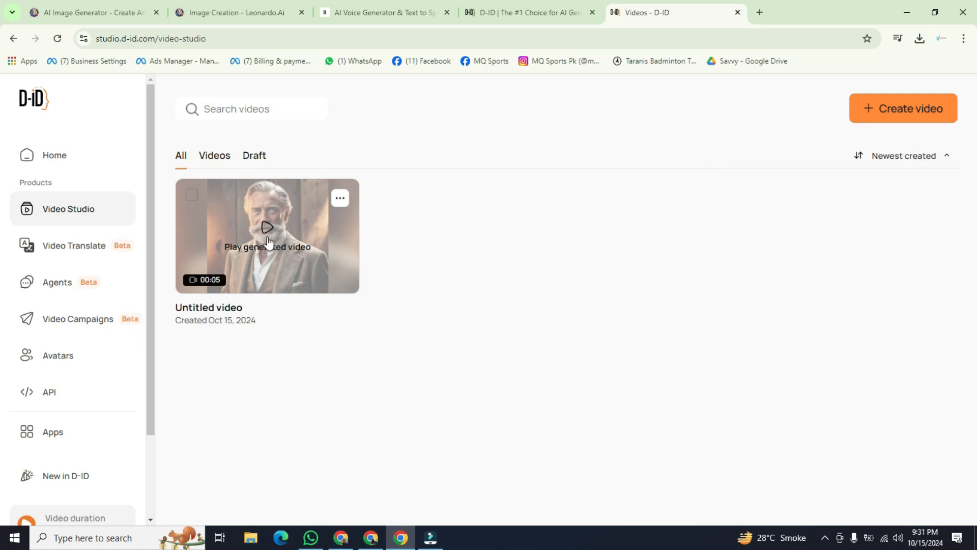
{"action": "left_click", "coordinate": [340, 197]}
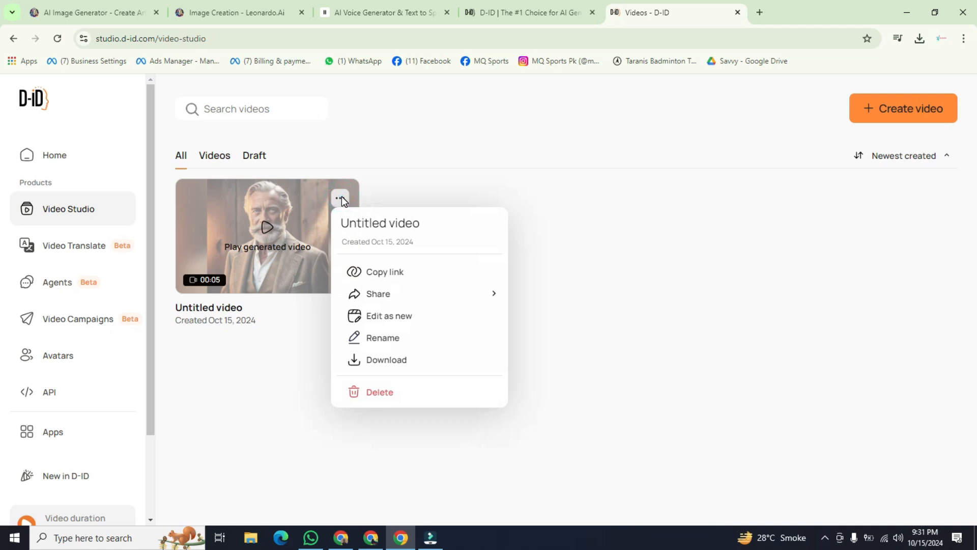
{"action": "left_click", "coordinate": [398, 362]}
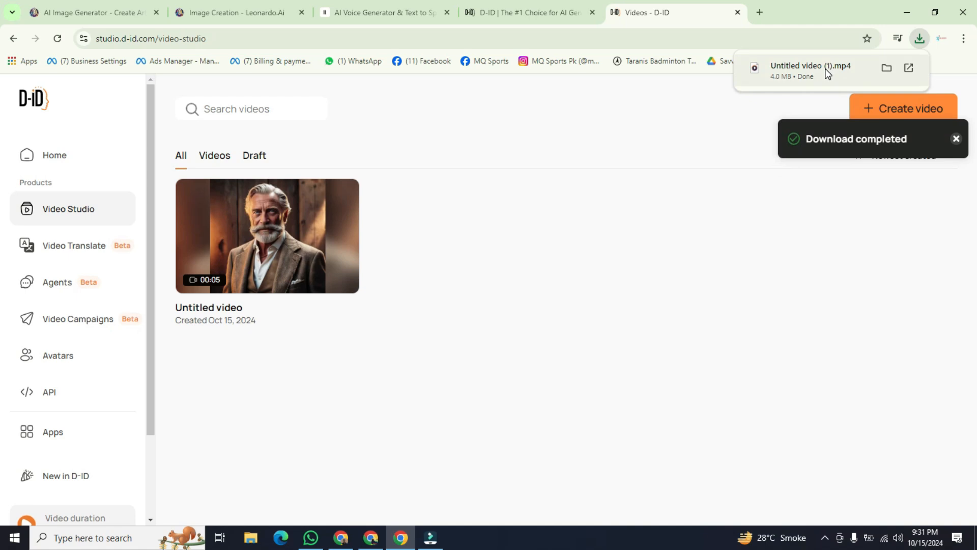
{"action": "left_click", "coordinate": [886, 68]}
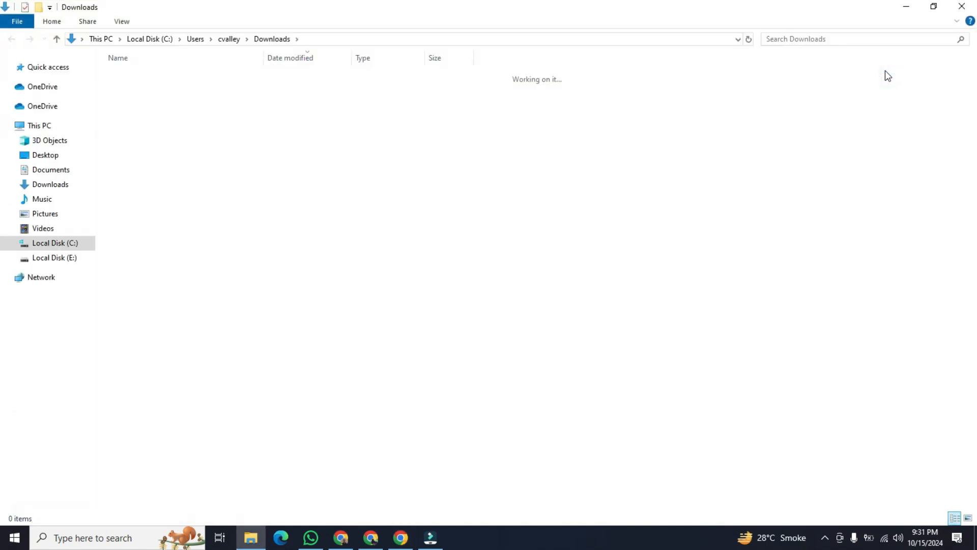
{"action": "double_click", "coordinate": [391, 93]}
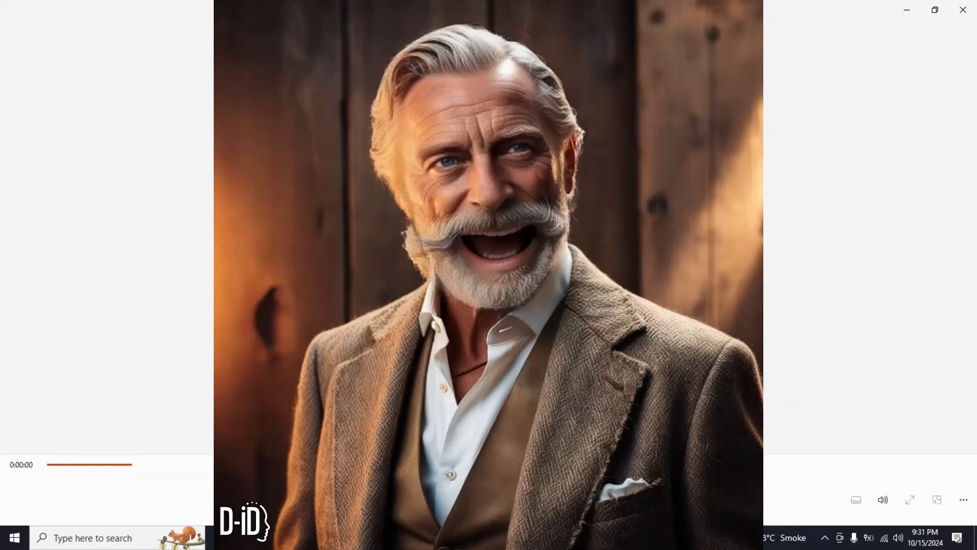